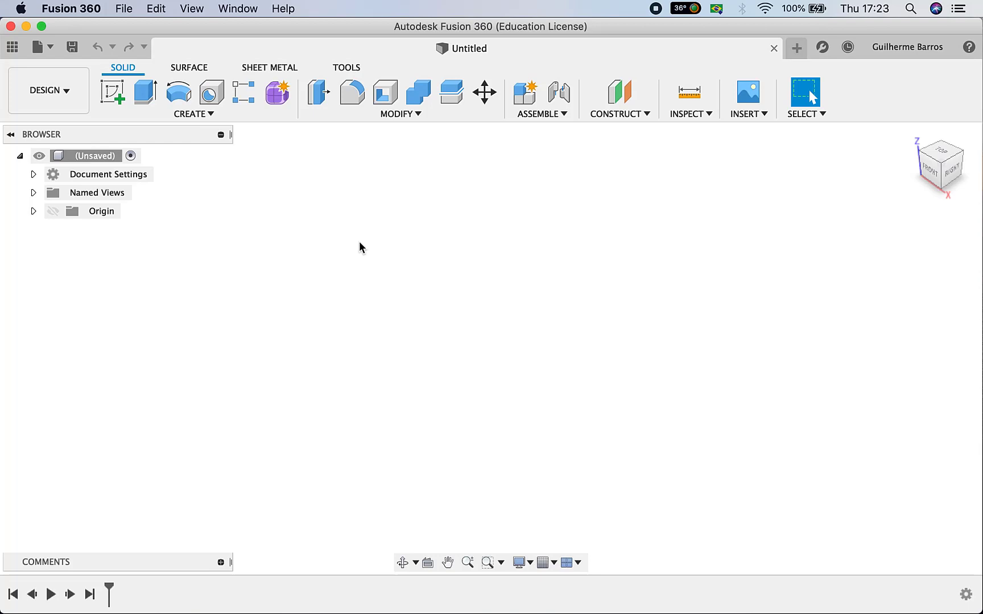
Start a sketch on the vertical YZ plane and draw a rectangle about 40 mm wide and 25 mm high
{"action": "left_click", "coordinate": [117, 99]}
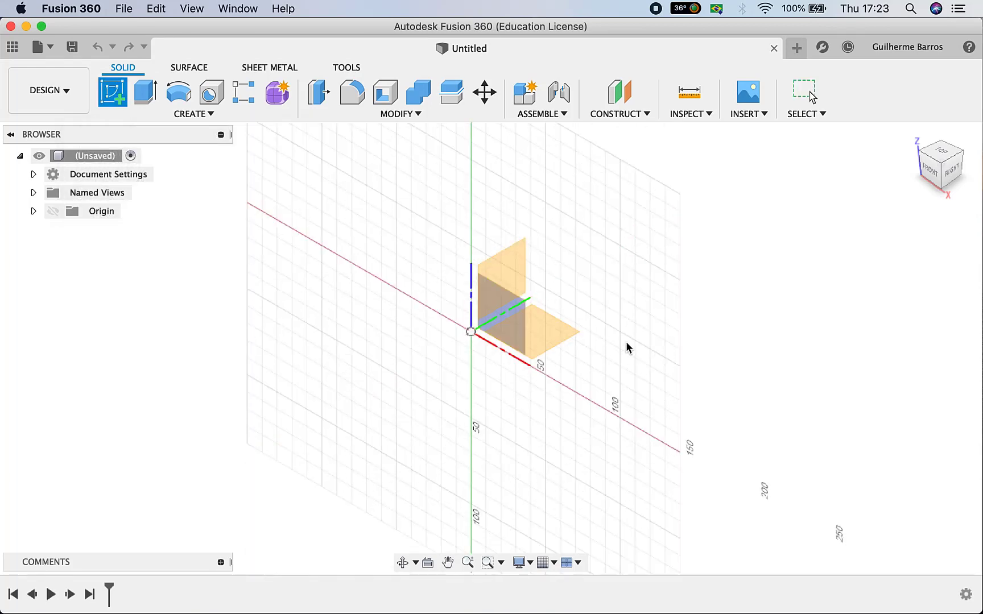
{"action": "scroll", "coordinate": [634, 302], "scroll_direction": "down", "scroll_amount": 2}
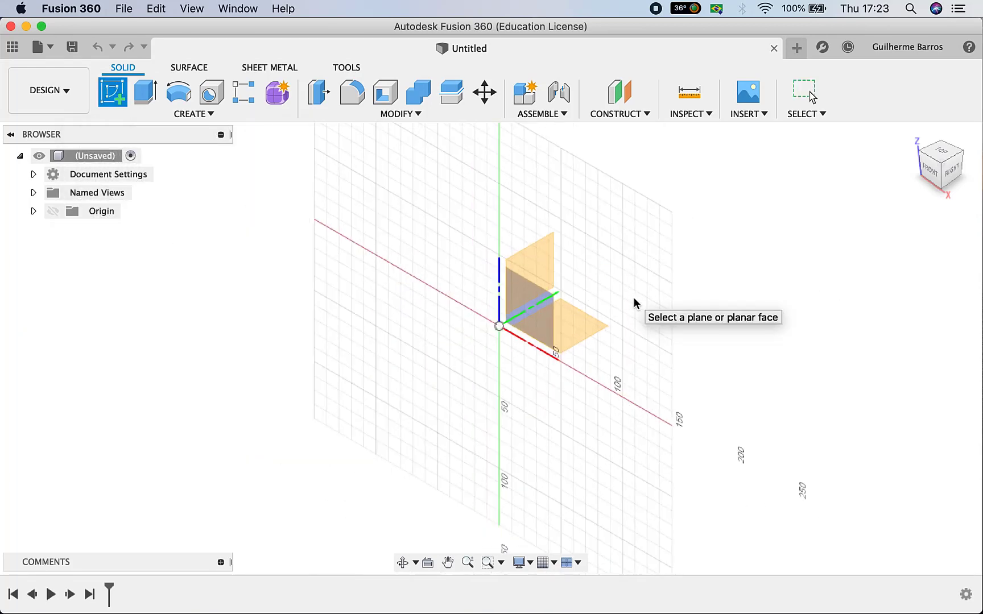
{"action": "scroll", "coordinate": [634, 301], "scroll_direction": "up", "scroll_amount": 5}
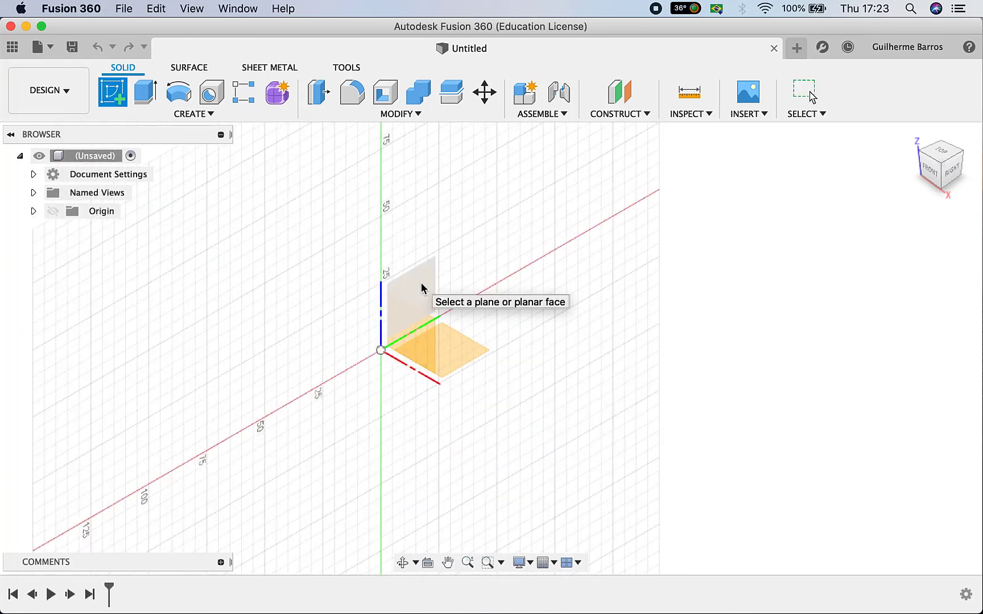
{"action": "left_click", "coordinate": [423, 287]}
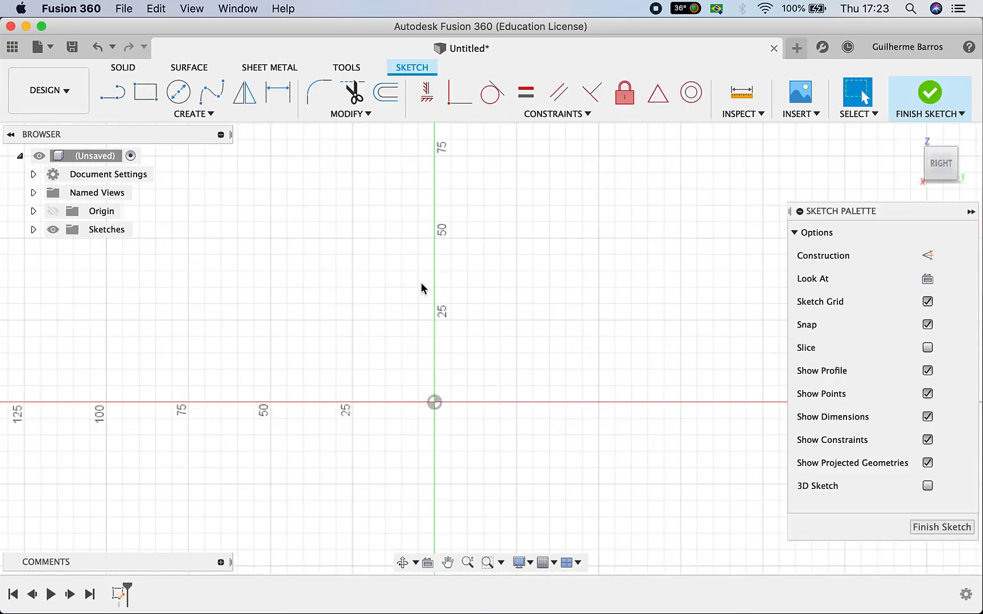
{"action": "left_click", "coordinate": [151, 94]}
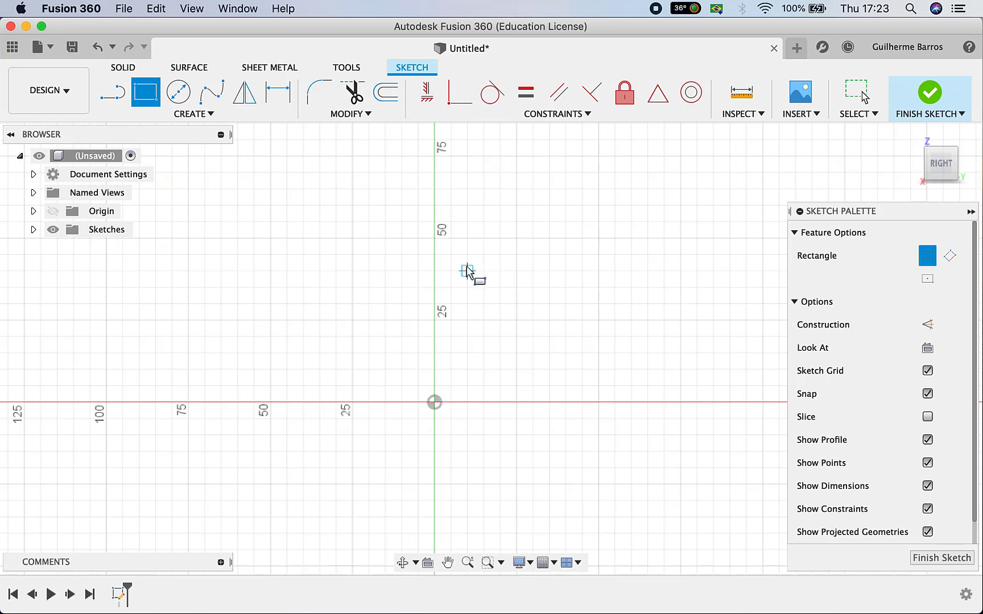
{"action": "left_click", "coordinate": [467, 271]}
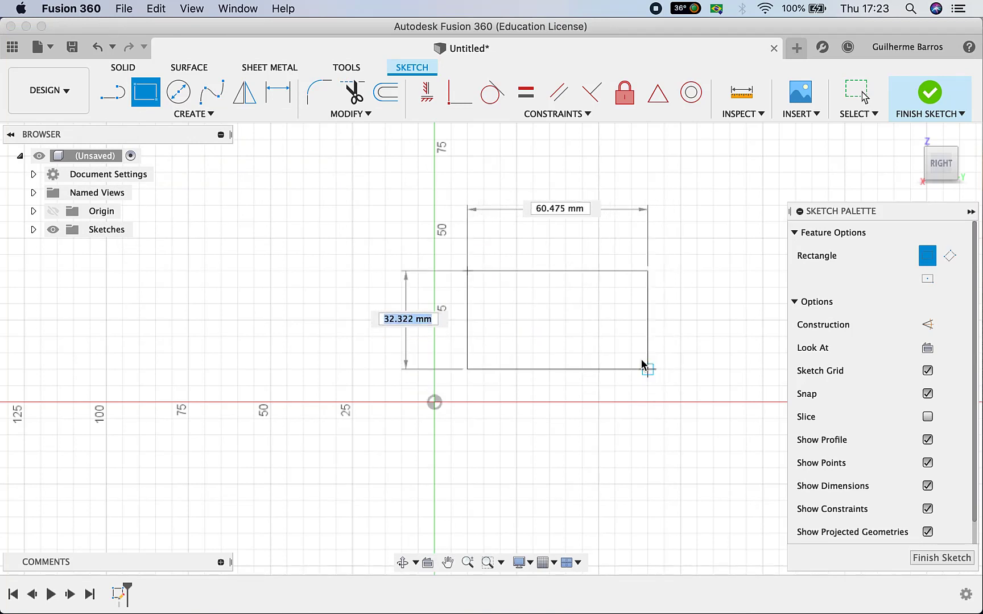
{"action": "left_click", "coordinate": [598, 353]}
Dimension the rectangle's upper edge and set its width to 100 mm
{"action": "left_click", "coordinate": [278, 93]}
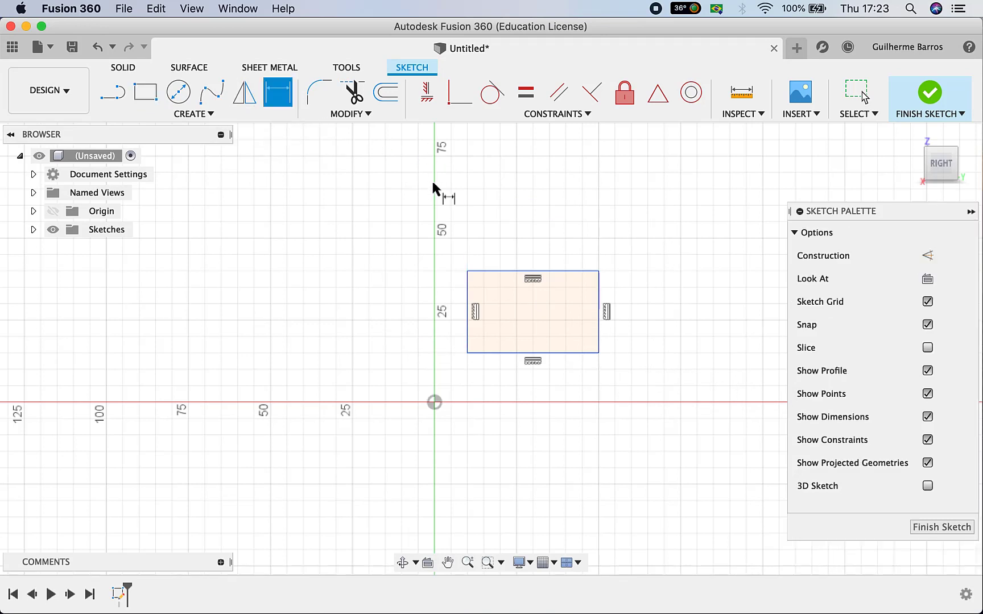
{"action": "left_click", "coordinate": [500, 272]}
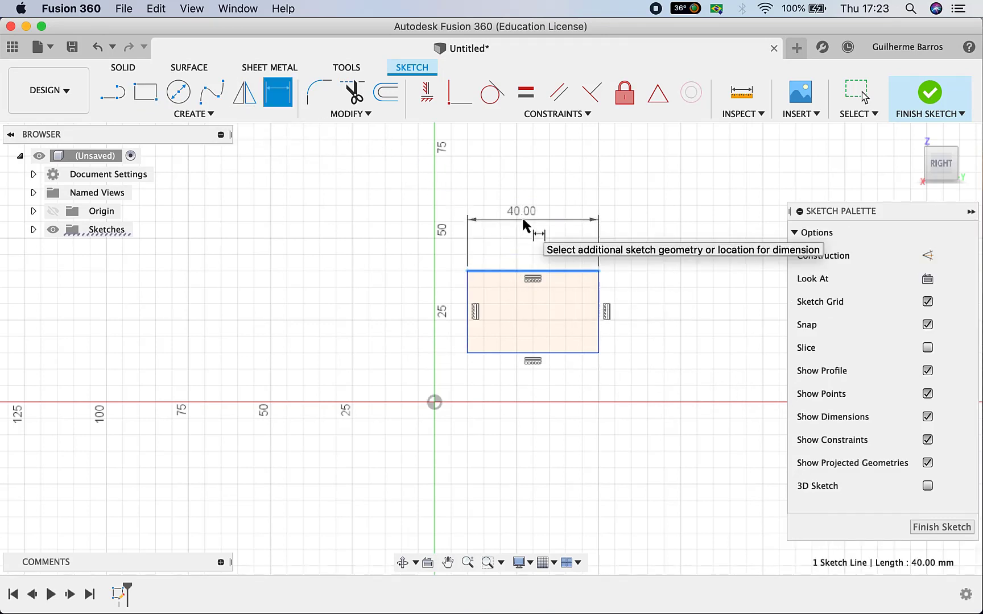
{"action": "left_click", "coordinate": [524, 222]}
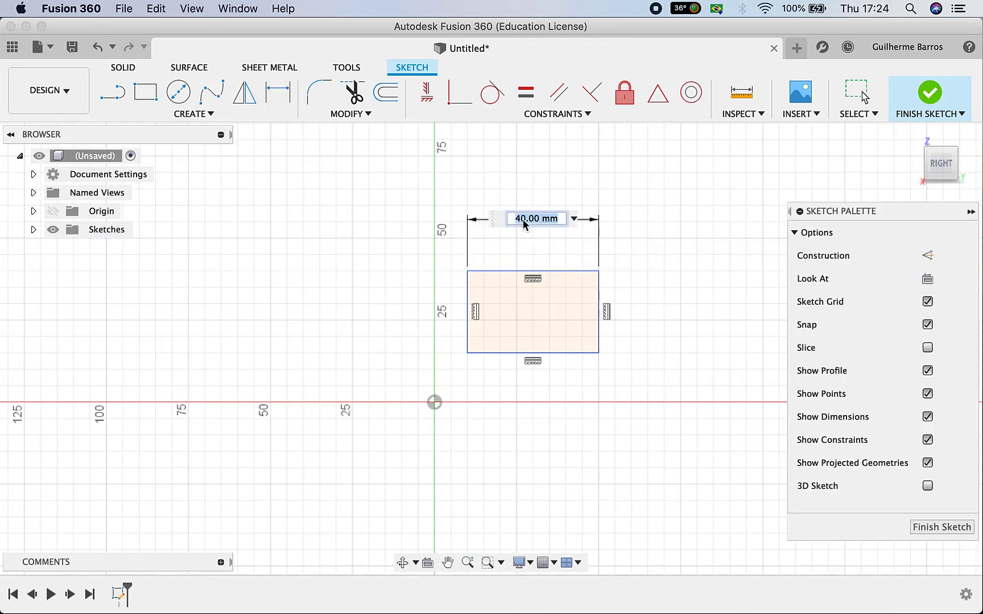
{"action": "type", "text": "100"}
{"action": "key", "text": "Return"}
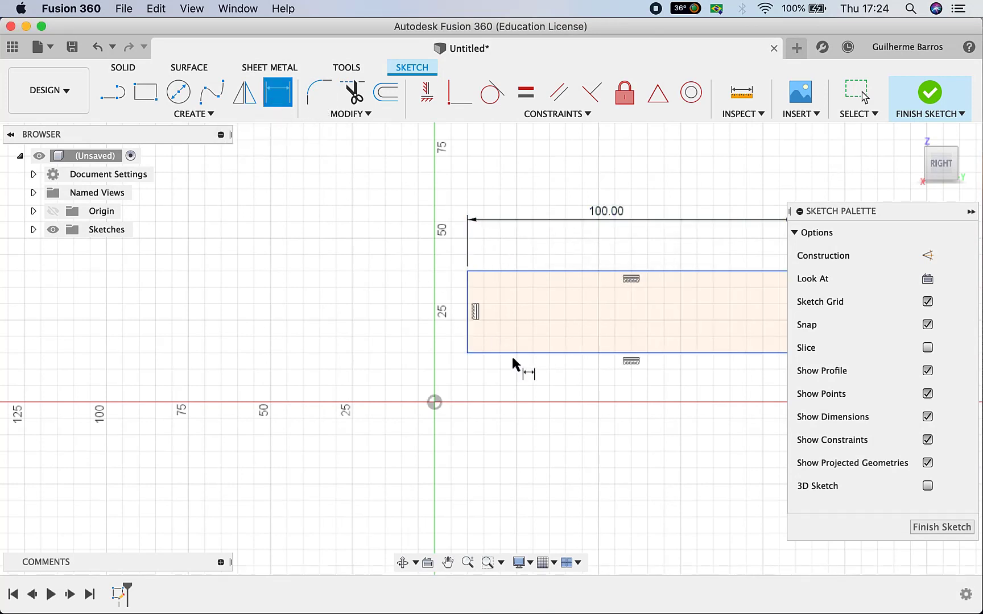
Dimension the rectangle's vertical edge, set its height to 100 mm, and finish the sketch
{"action": "left_click", "coordinate": [467, 325]}
{"action": "left_click", "coordinate": [357, 310]}
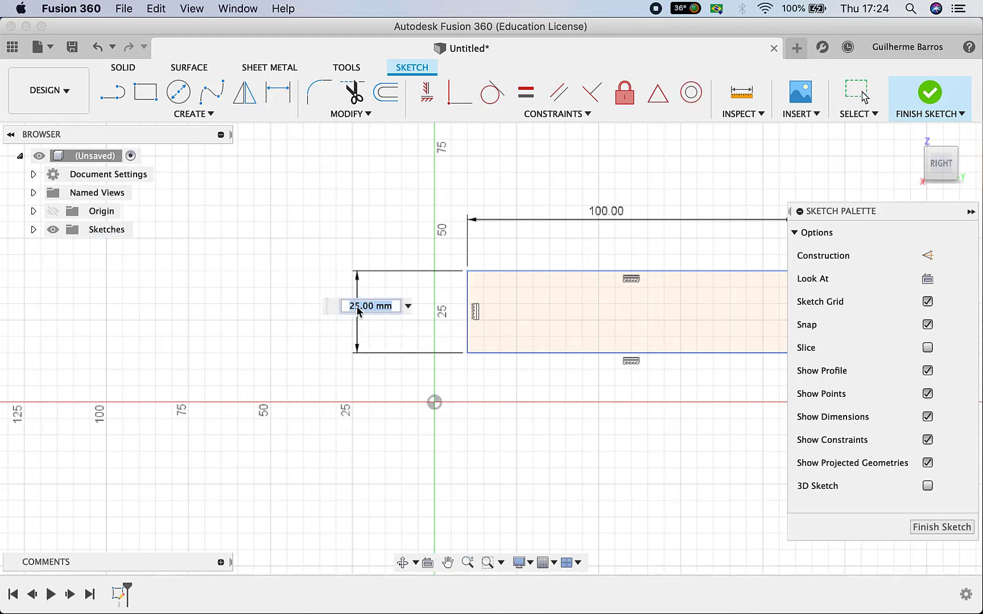
{"action": "type", "text": "100"}
{"action": "key", "text": "Return"}
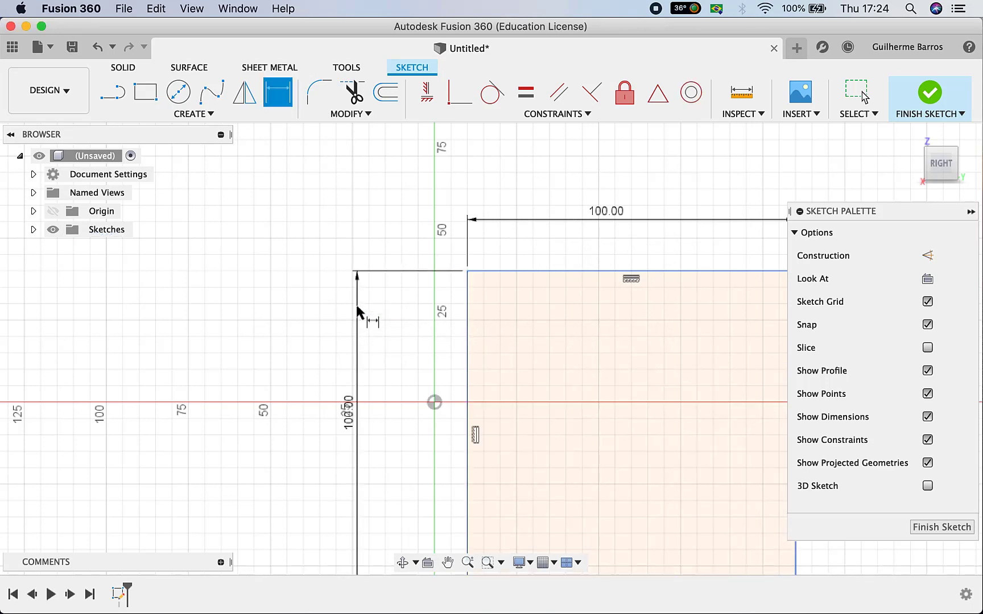
{"action": "scroll", "coordinate": [650, 200], "scroll_direction": "down", "scroll_amount": 3}
{"action": "scroll", "coordinate": [650, 200], "scroll_direction": "right", "scroll_amount": 3}
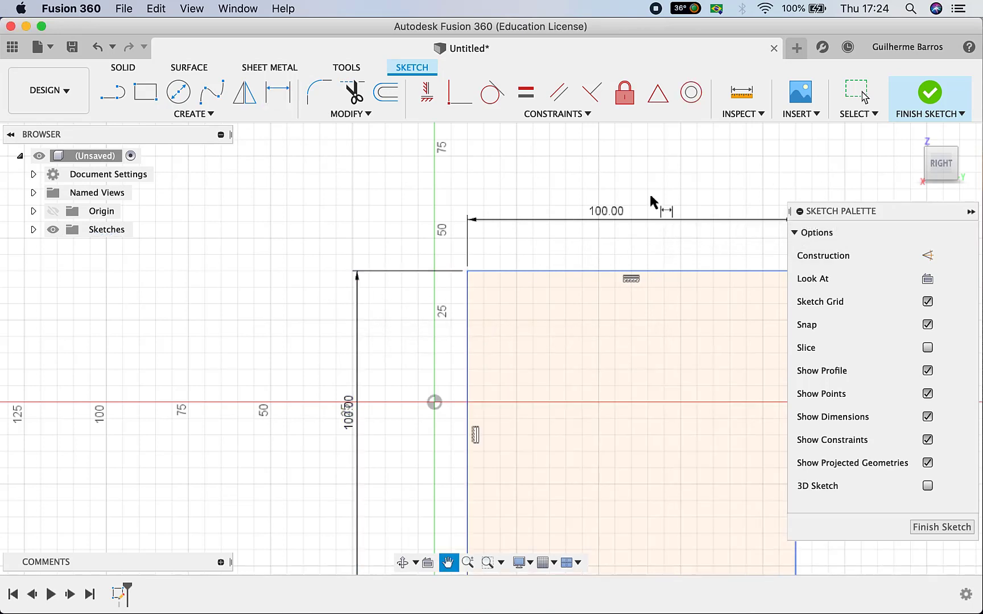
{"action": "scroll", "coordinate": [654, 202], "scroll_direction": "up", "scroll_amount": 1, "text": "ctrl"}
{"action": "scroll", "coordinate": [654, 202], "scroll_direction": "down", "scroll_amount": 1}
{"action": "scroll", "coordinate": [654, 203], "scroll_direction": "right", "scroll_amount": 1}
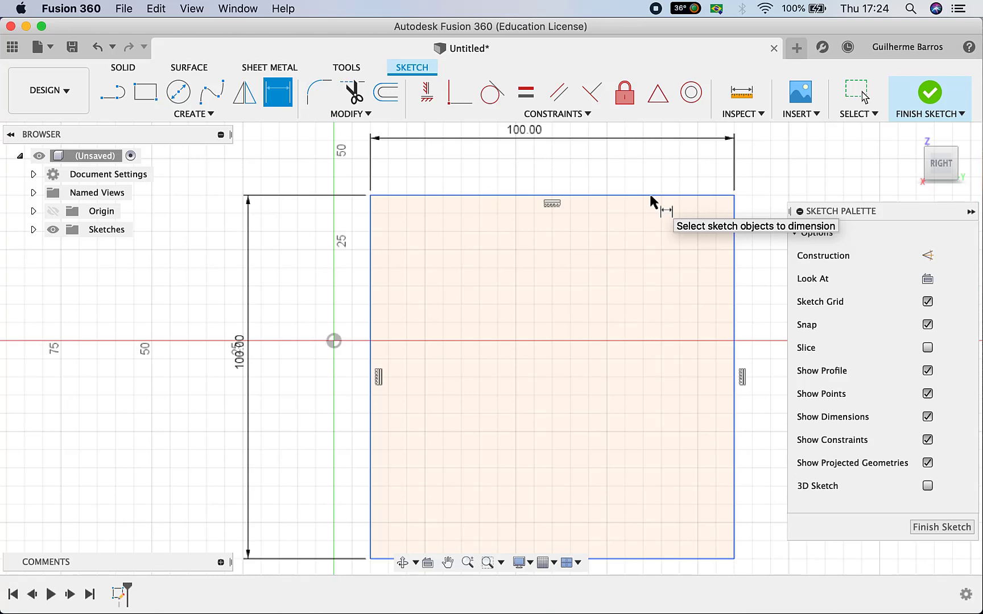
{"action": "scroll", "coordinate": [650, 200], "scroll_direction": "down", "scroll_amount": 3, "text": "ctrl"}
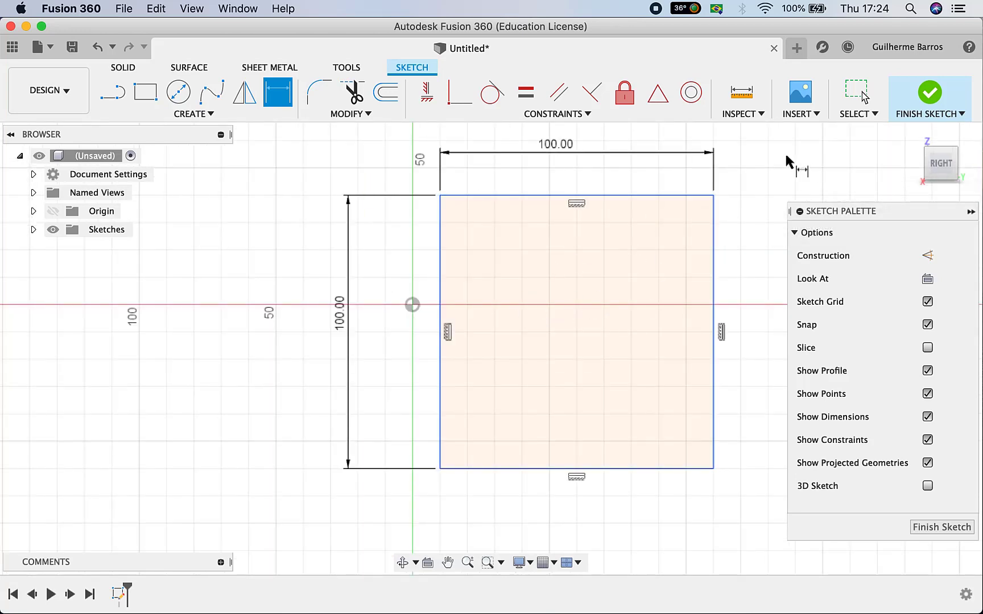
{"action": "left_click", "coordinate": [928, 98]}
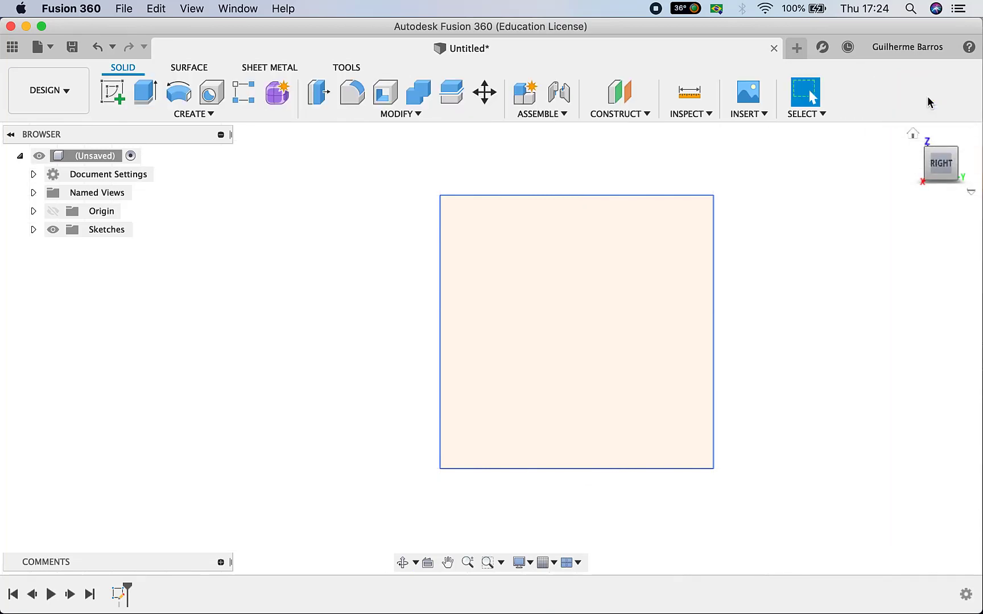
Extrude the square profile 10 mm to one side as a new body
{"action": "left_click", "coordinate": [957, 157]}
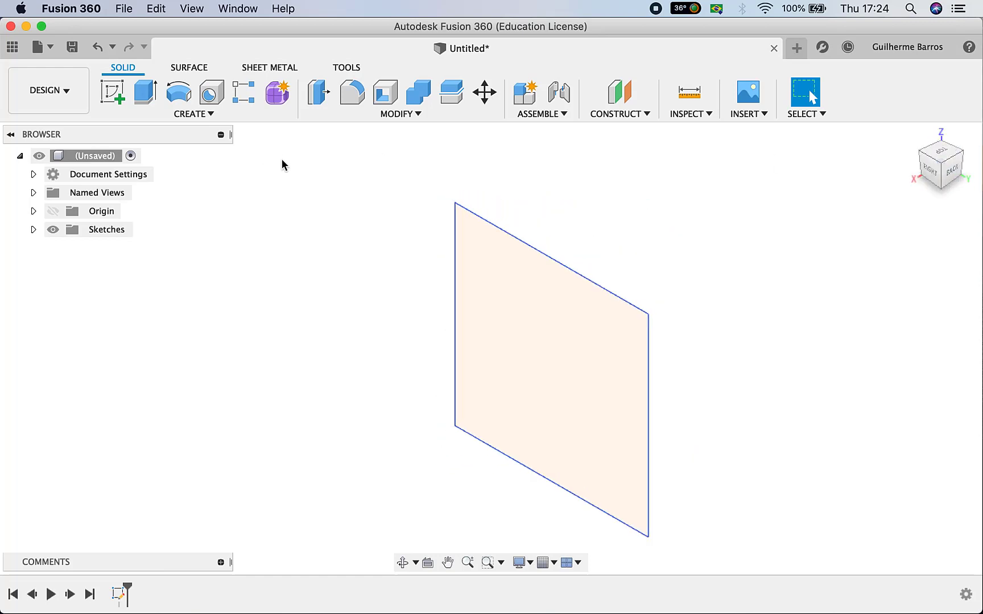
{"action": "left_click", "coordinate": [146, 93]}
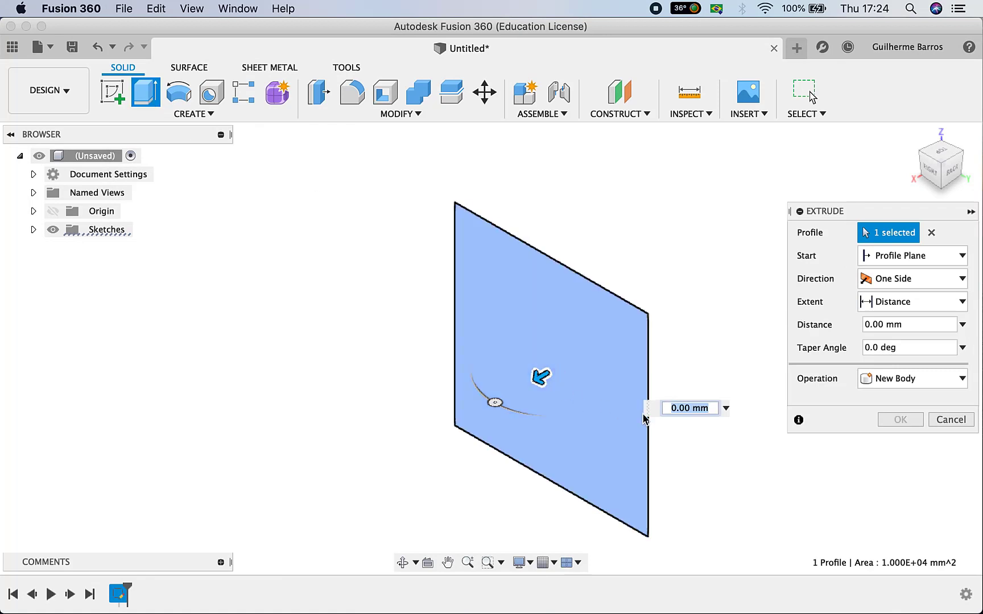
{"action": "left_click", "coordinate": [669, 410]}
{"action": "type", "text": "1"}
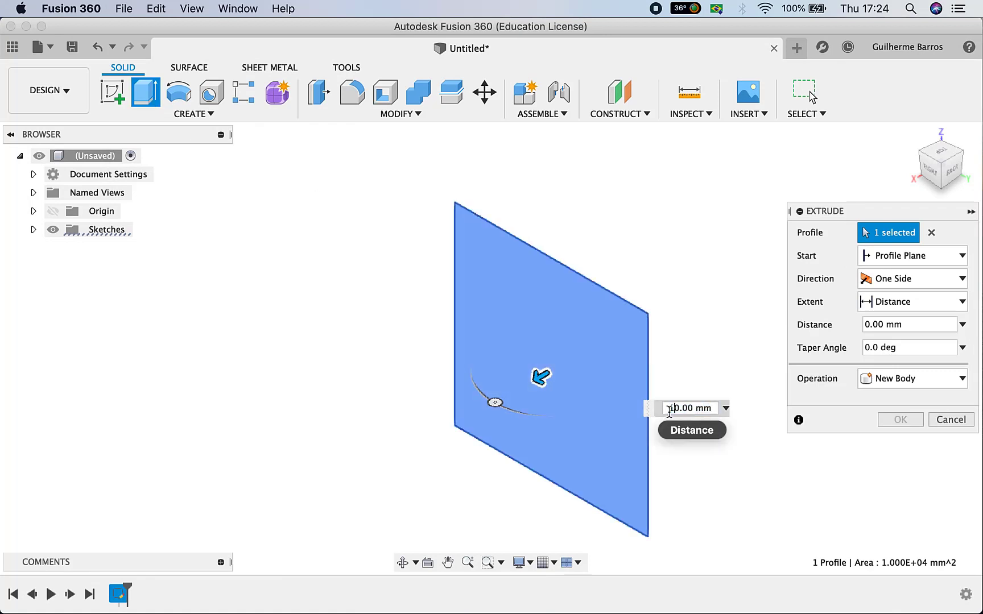
{"action": "key", "text": "Return"}
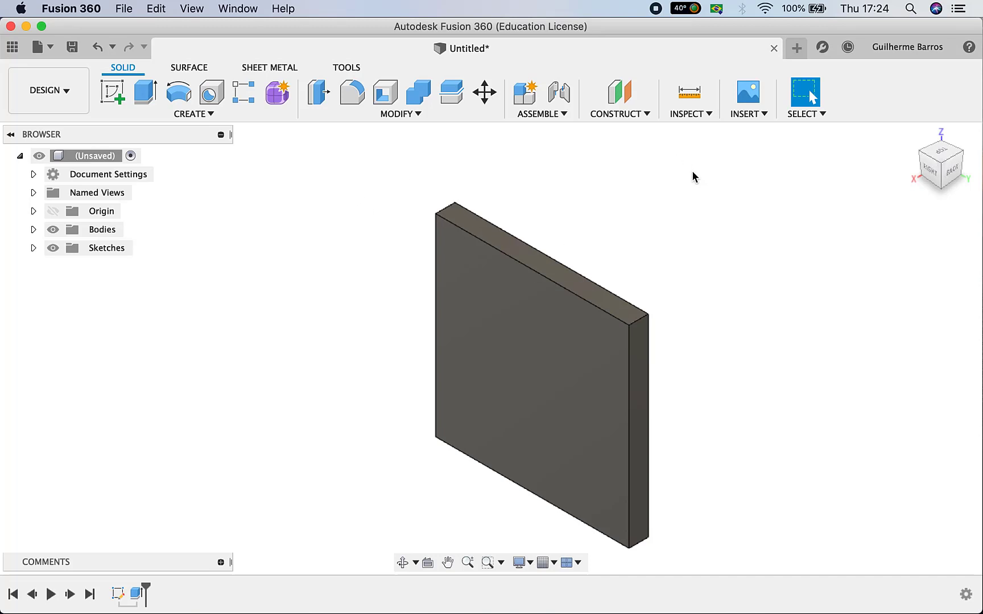
Switch from the Design workspace to the Simulation workspace
{"action": "scroll", "coordinate": [350, 234], "scroll_direction": "down", "scroll_amount": 2}
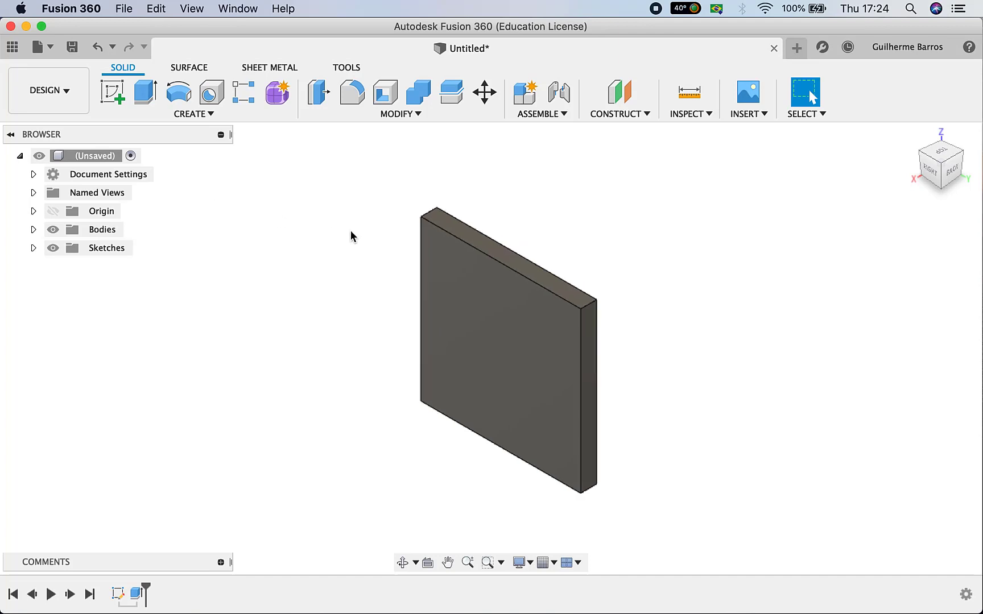
{"action": "scroll", "coordinate": [351, 235], "scroll_direction": "up", "scroll_amount": 4}
{"action": "scroll", "coordinate": [351, 235], "scroll_direction": "down", "scroll_amount": 1}
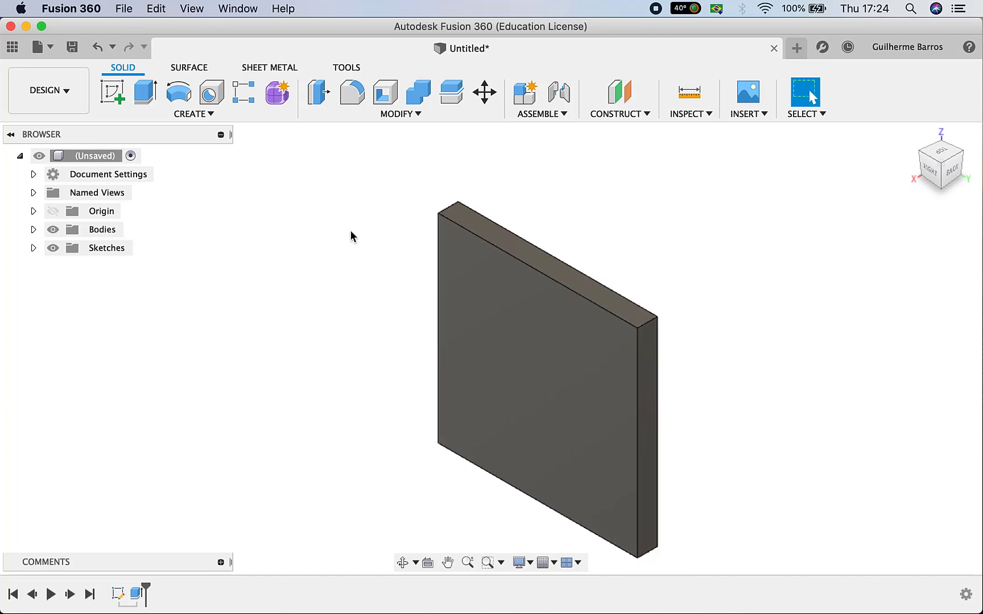
{"action": "left_click", "coordinate": [53, 102]}
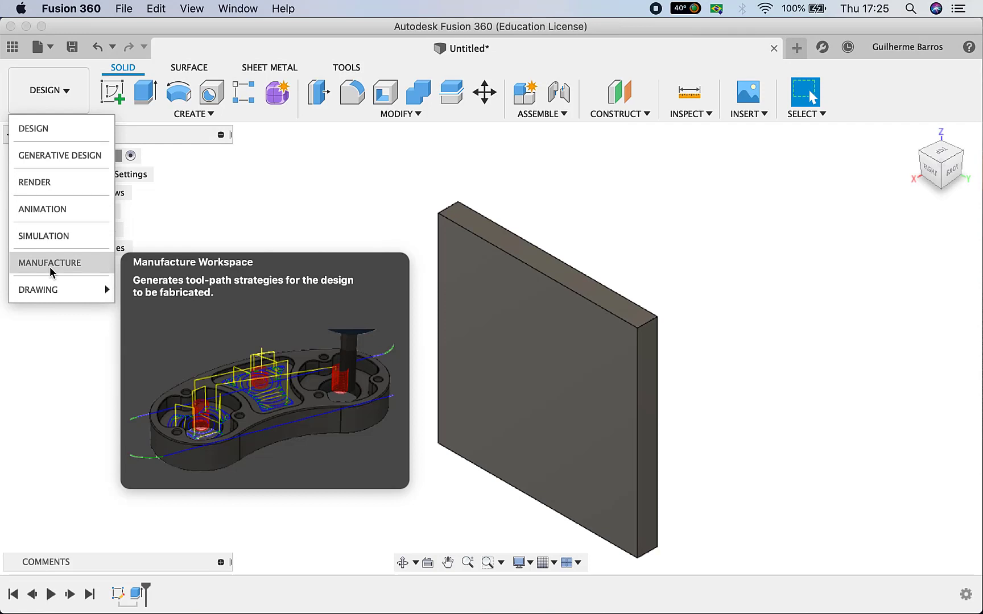
{"action": "mouse_move", "coordinate": [51, 284]}
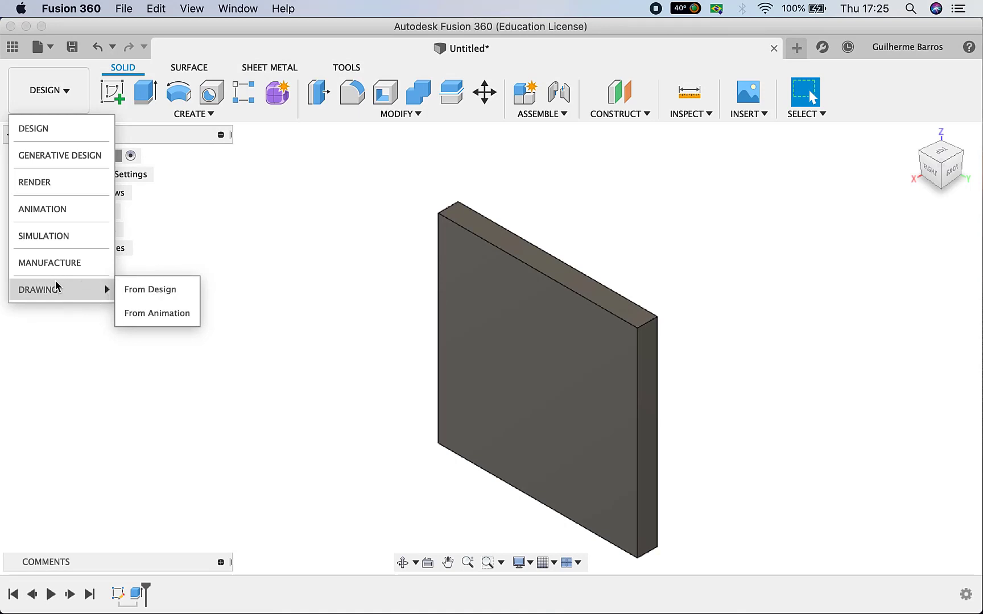
{"action": "left_click", "coordinate": [57, 245]}
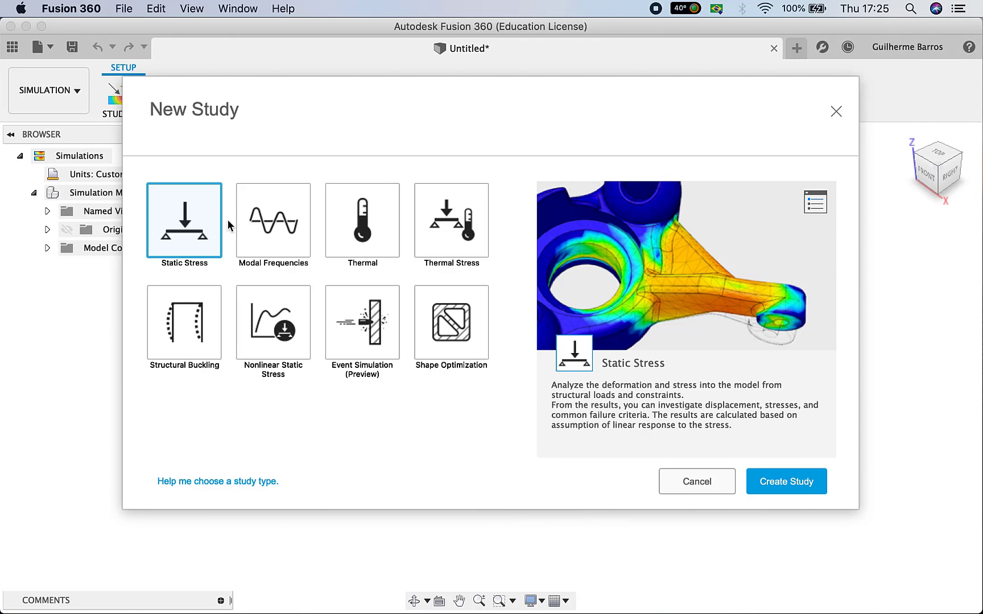
Examine the descriptions of the available simulation study types, from Static Stress and Modal Frequencies through Shape Optimization
{"action": "left_click", "coordinate": [260, 226]}
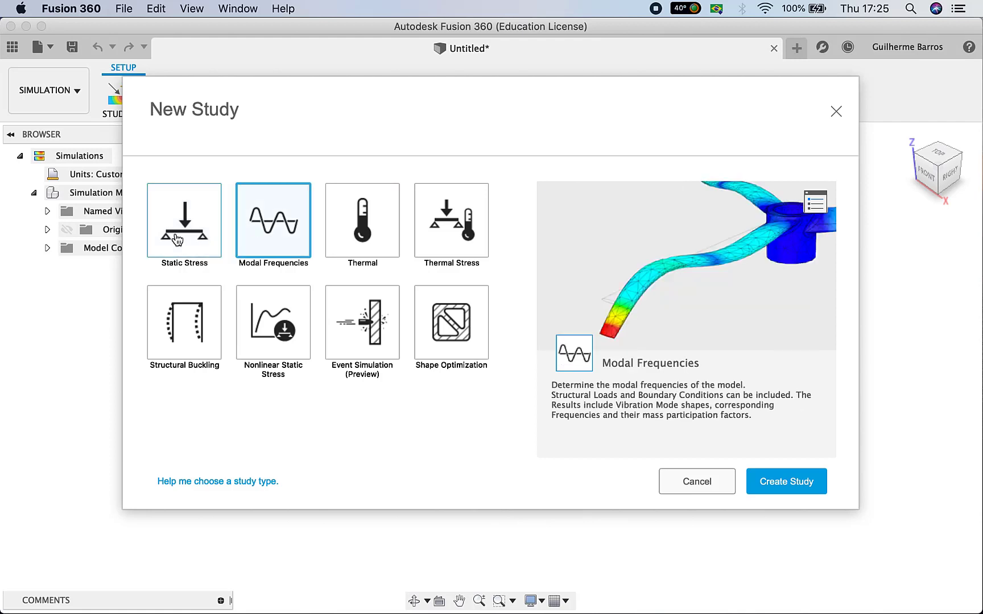
{"action": "left_click", "coordinate": [177, 239]}
{"action": "left_click", "coordinate": [262, 219]}
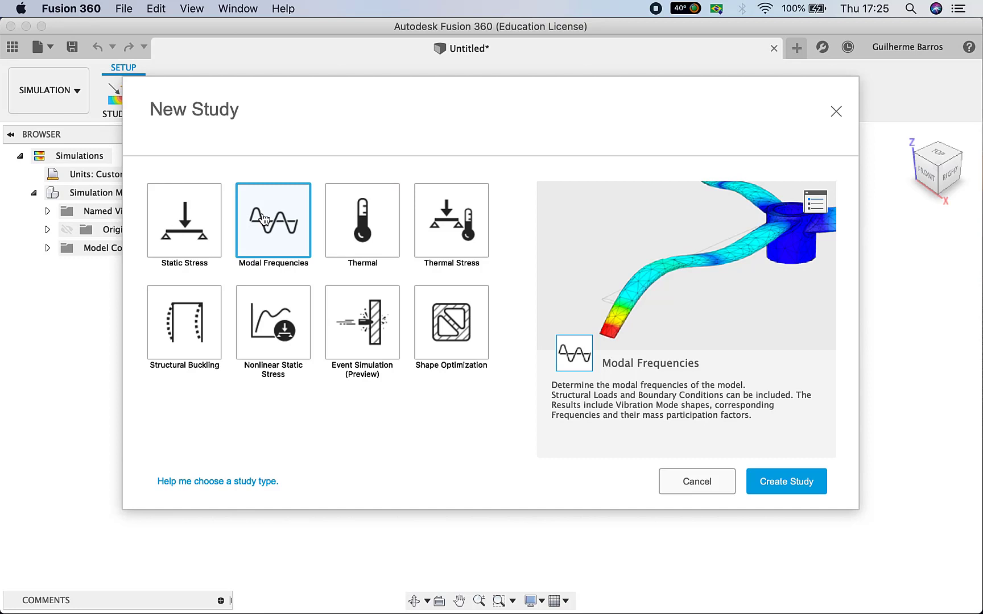
{"action": "left_click", "coordinate": [357, 242]}
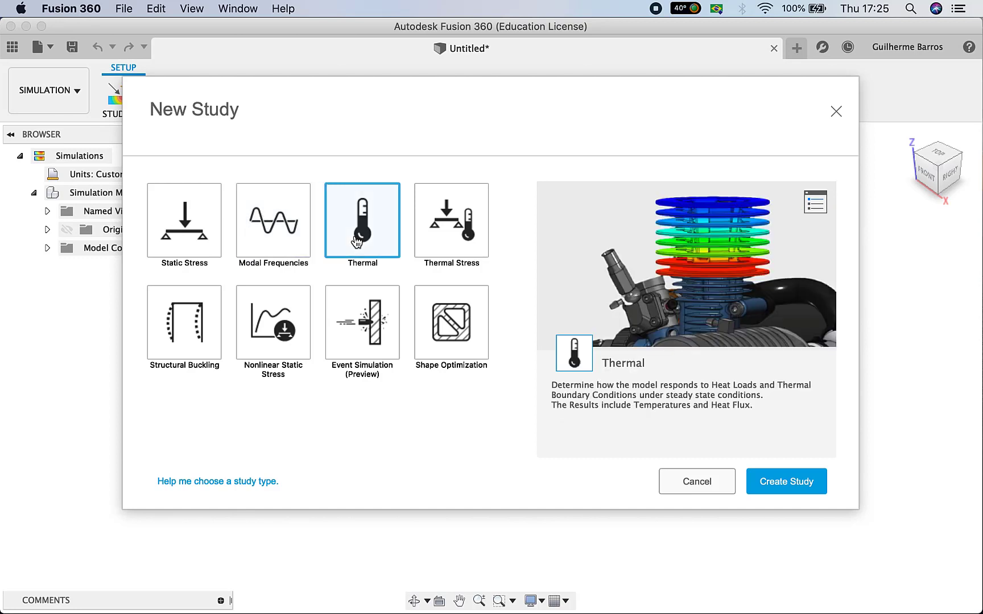
{"action": "left_click", "coordinate": [431, 240]}
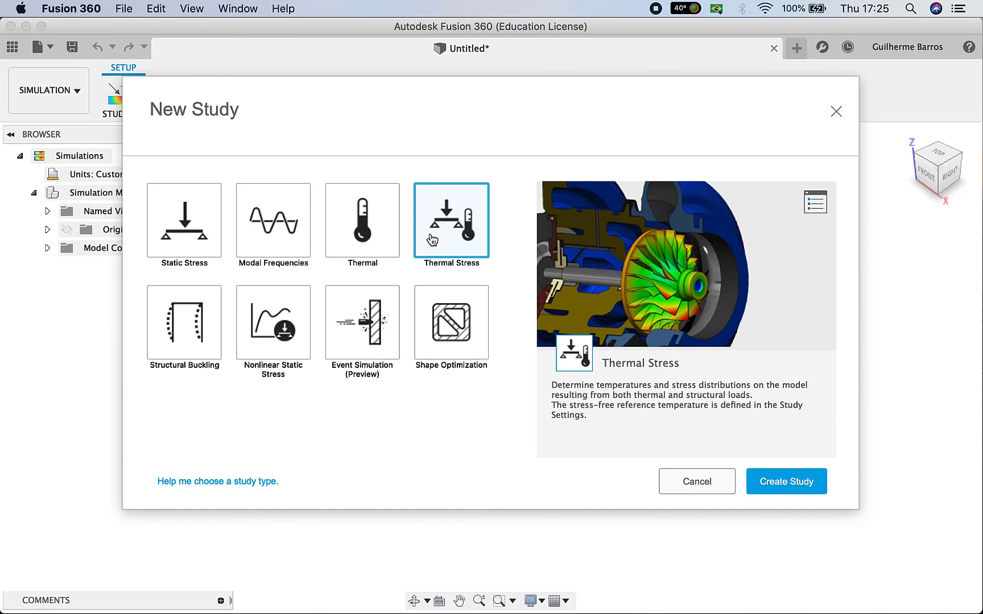
{"action": "left_click", "coordinate": [209, 340]}
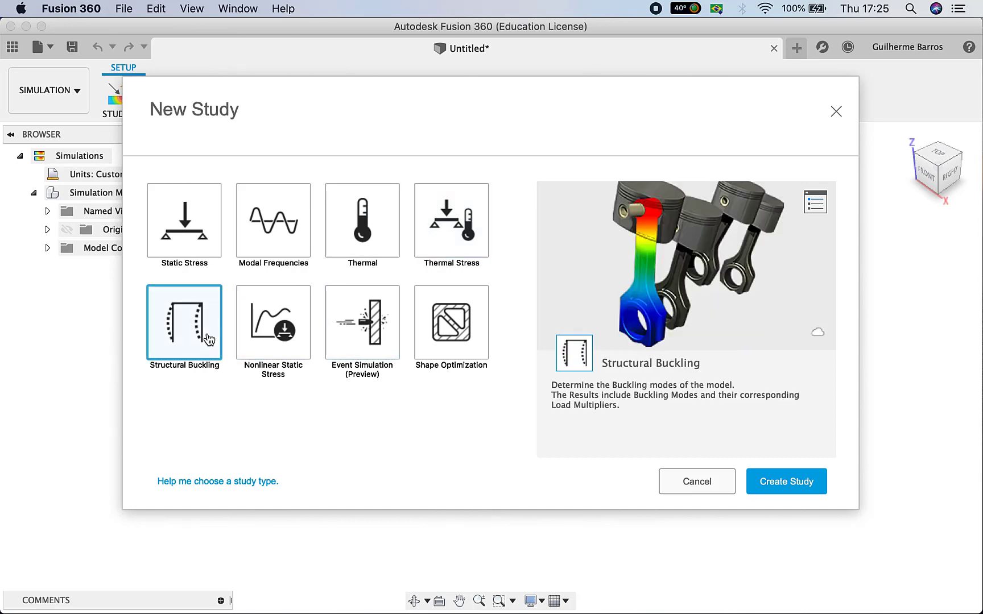
{"action": "left_click", "coordinate": [290, 329]}
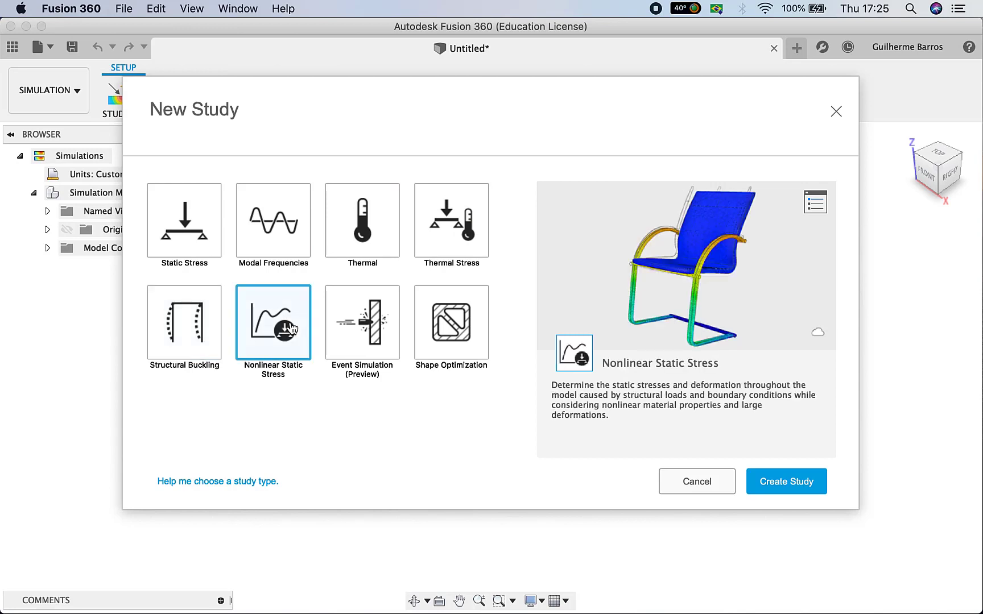
{"action": "left_click", "coordinate": [353, 323]}
{"action": "left_click", "coordinate": [422, 324]}
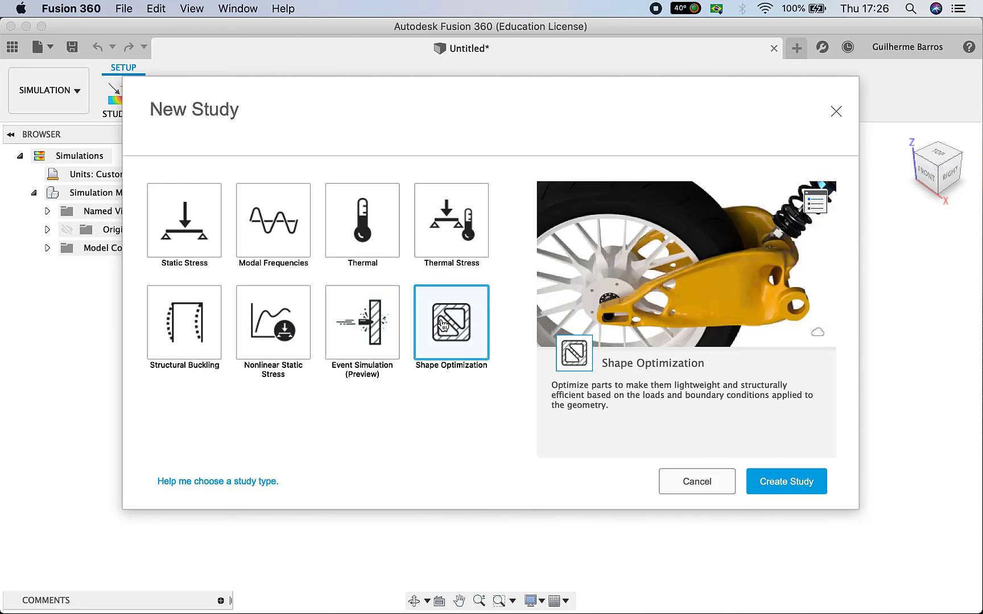
Create a new study of the Thermal type for the plate
{"action": "left_click", "coordinate": [360, 233]}
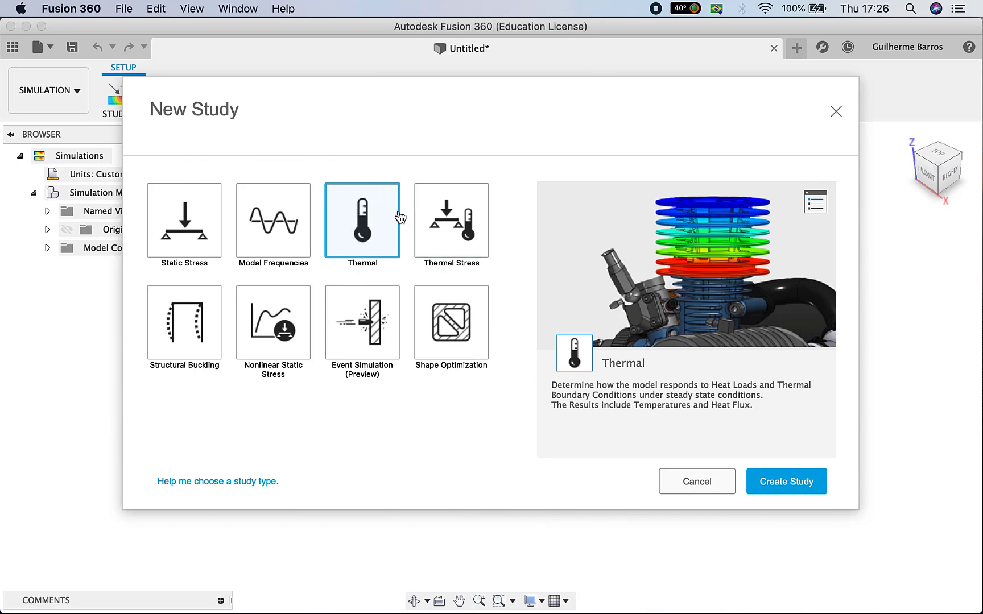
{"action": "left_click", "coordinate": [814, 481]}
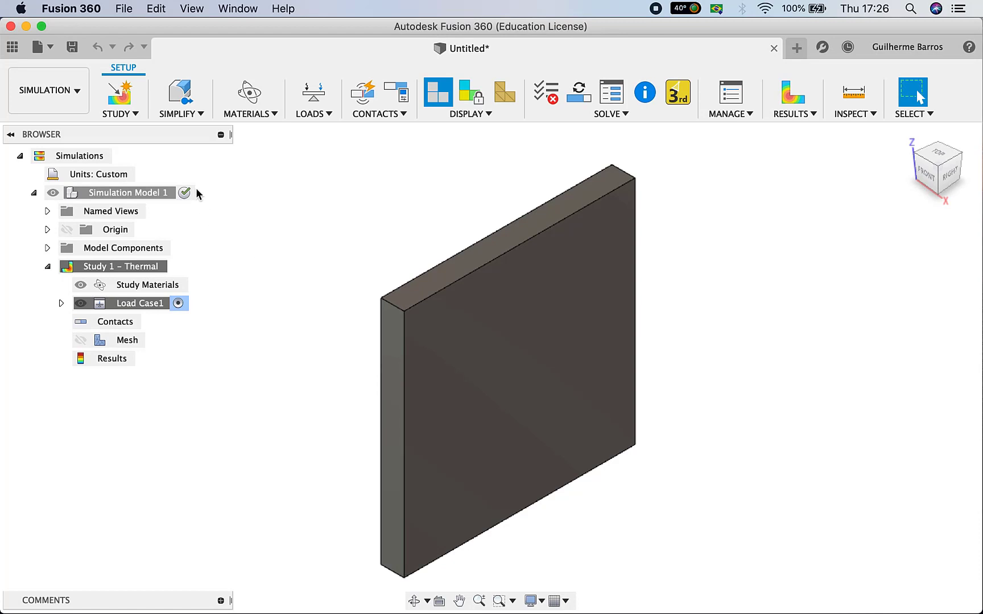
Assign Copper as the plate's study material, review its material properties and accept the assignment
{"action": "left_click", "coordinate": [250, 94]}
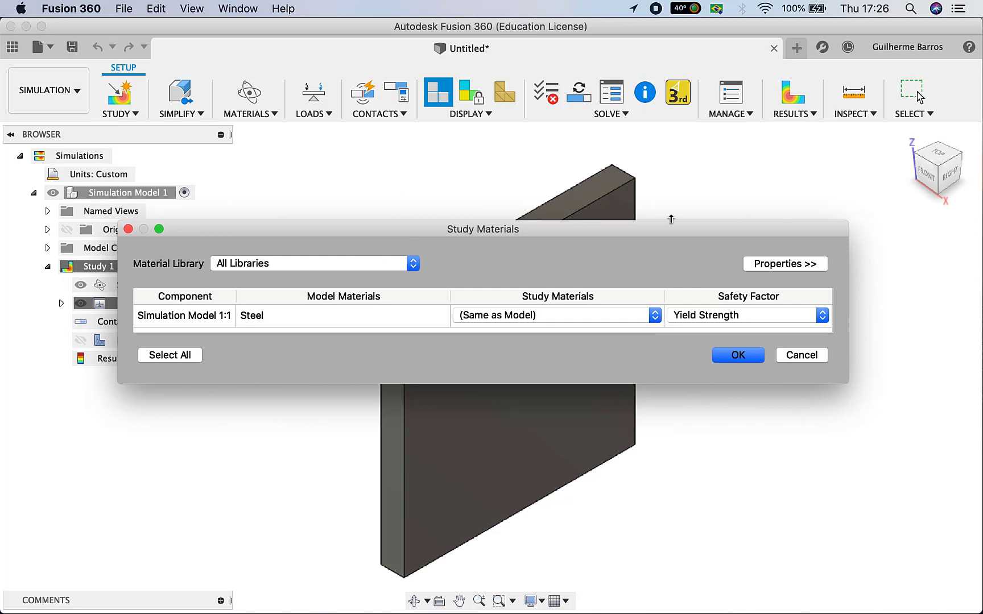
{"action": "left_click", "coordinate": [655, 314]}
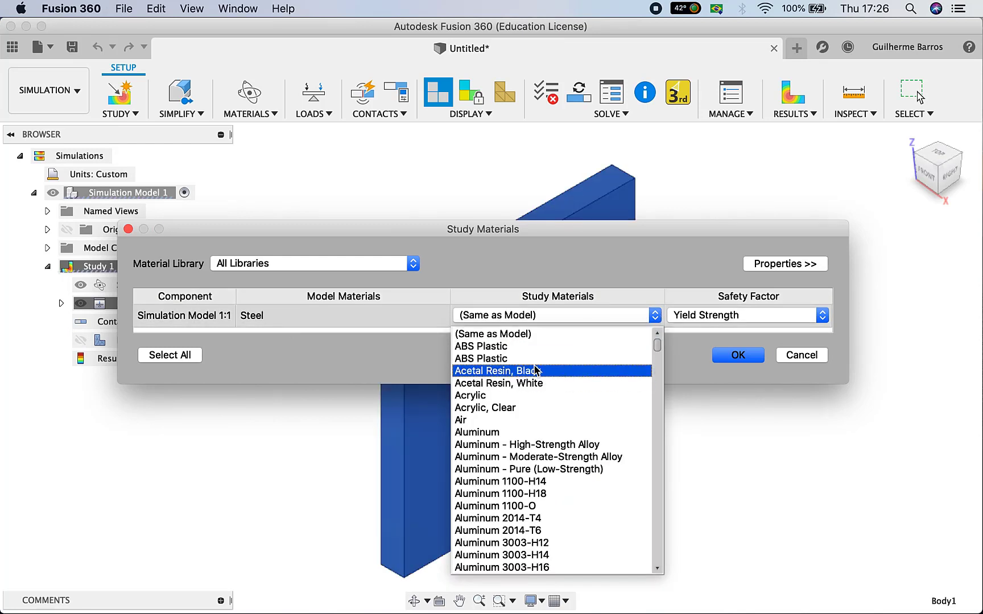
{"action": "scroll", "coordinate": [512, 407], "scroll_direction": "down", "scroll_amount": 8}
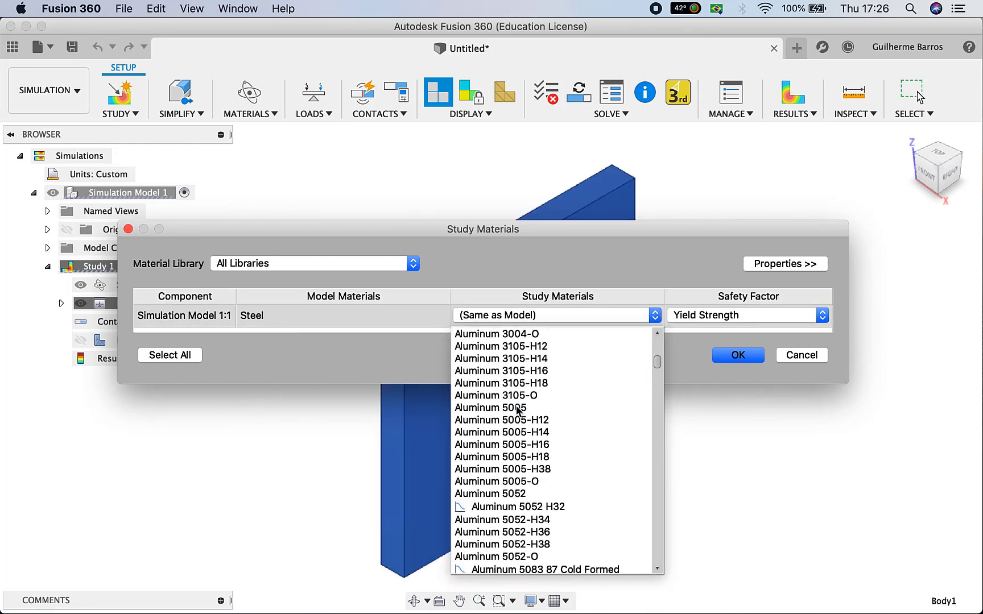
{"action": "scroll", "coordinate": [517, 410], "scroll_direction": "down", "scroll_amount": 10}
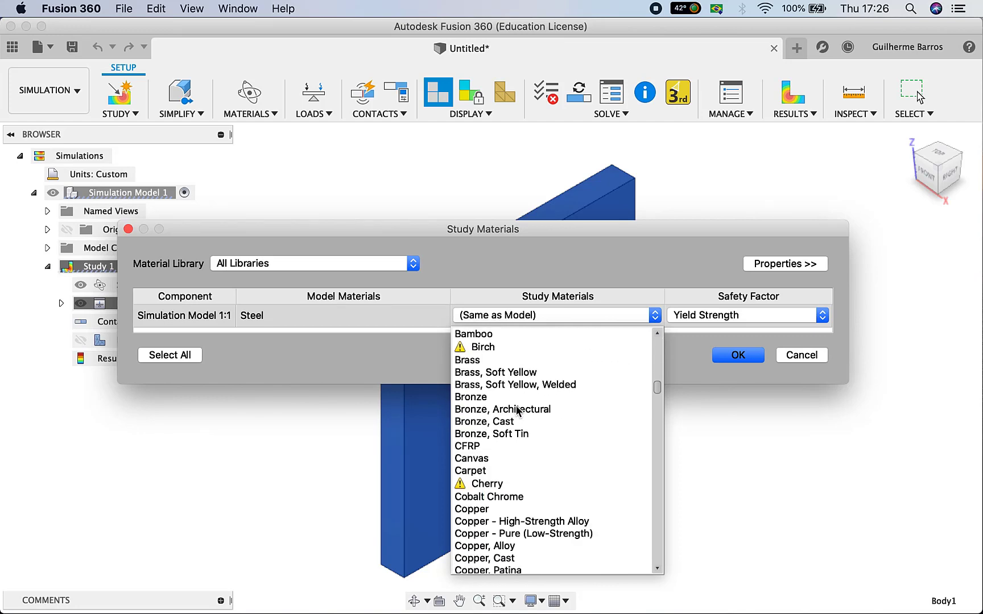
{"action": "scroll", "coordinate": [518, 409], "scroll_direction": "down", "scroll_amount": 3}
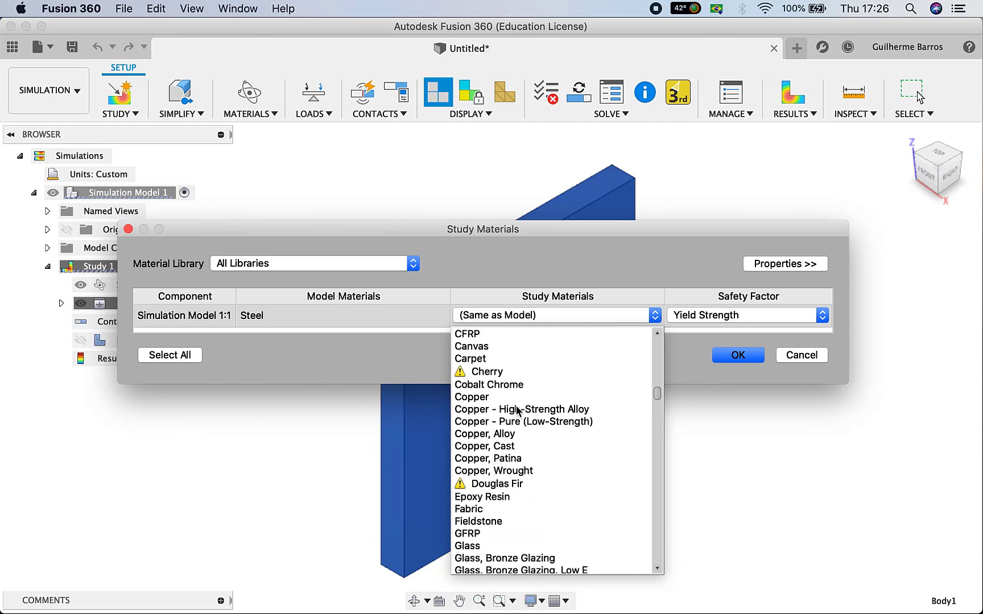
{"action": "left_click", "coordinate": [467, 397]}
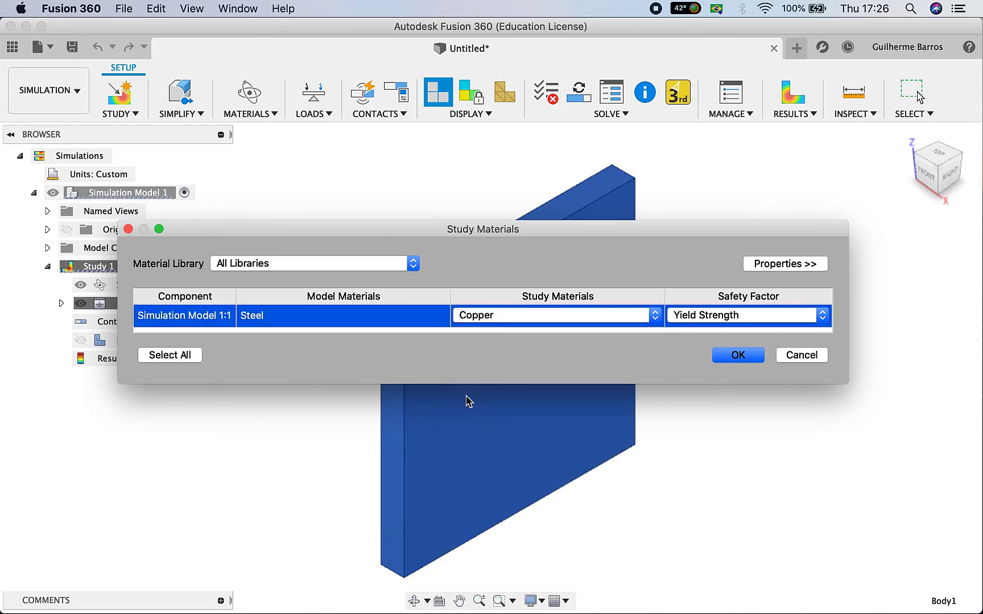
{"action": "left_click", "coordinate": [773, 265]}
{"action": "left_click_drag", "start_coordinate": [619, 235], "coordinate": [450, 181]}
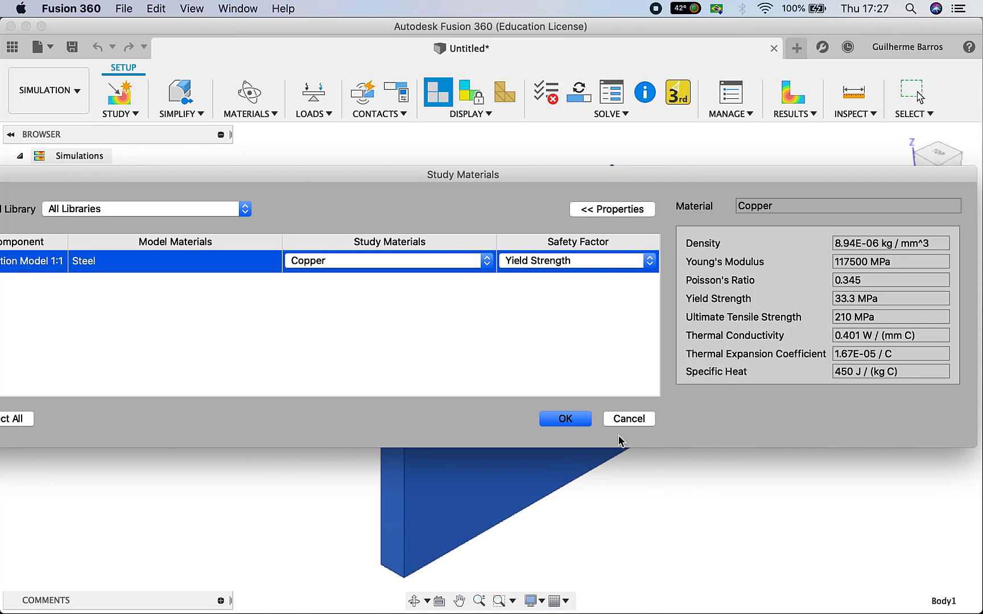
{"action": "left_click", "coordinate": [581, 420]}
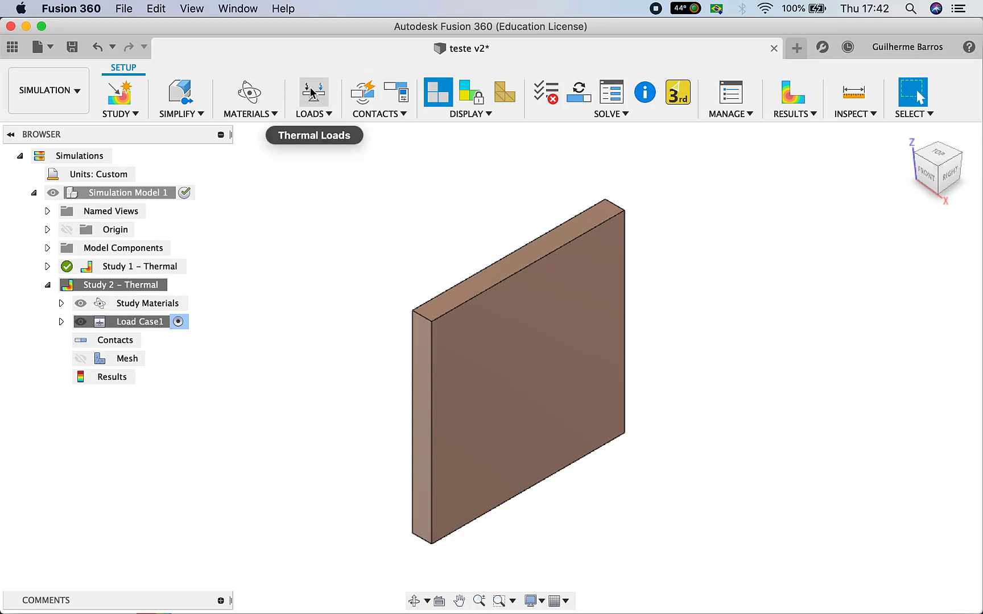
Apply a 25 °C applied-temperature thermal load to the large front-facing face of the plate
{"action": "left_click", "coordinate": [317, 98]}
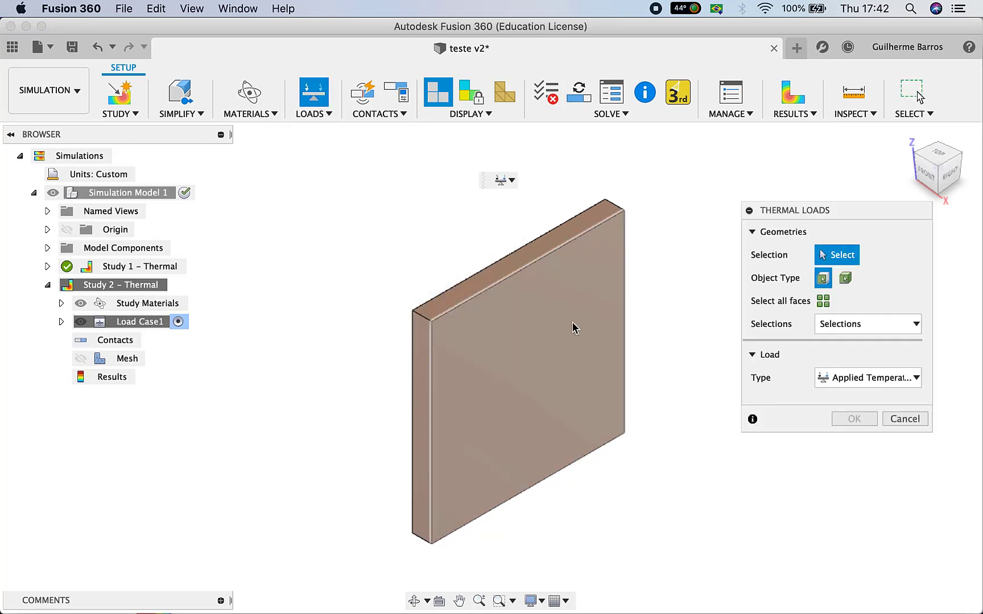
{"action": "left_click", "coordinate": [529, 334]}
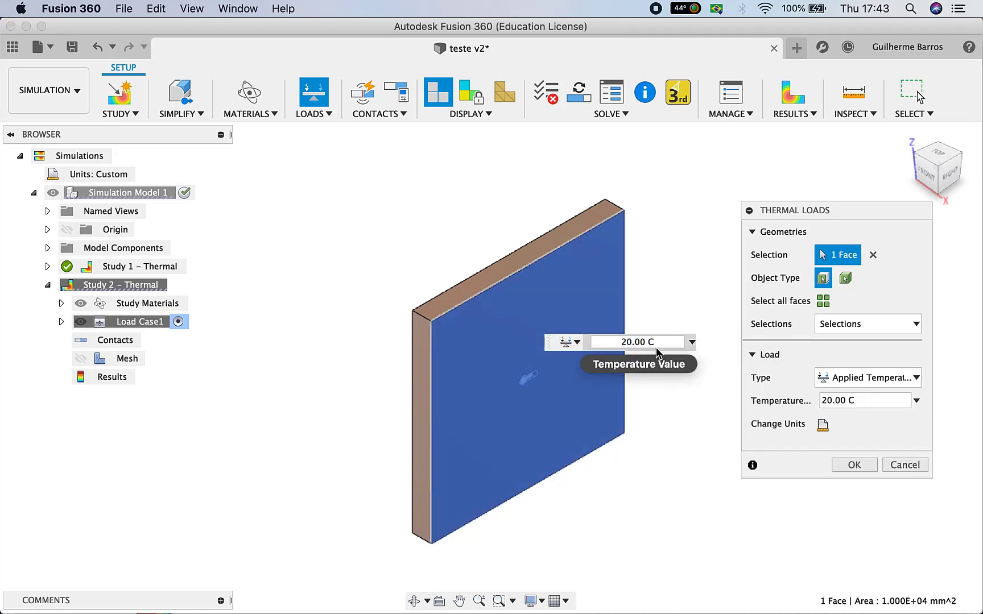
{"action": "key", "text": "BackSpace"}
{"action": "key", "text": "BackSpace"}
{"action": "type", "text": "25"}
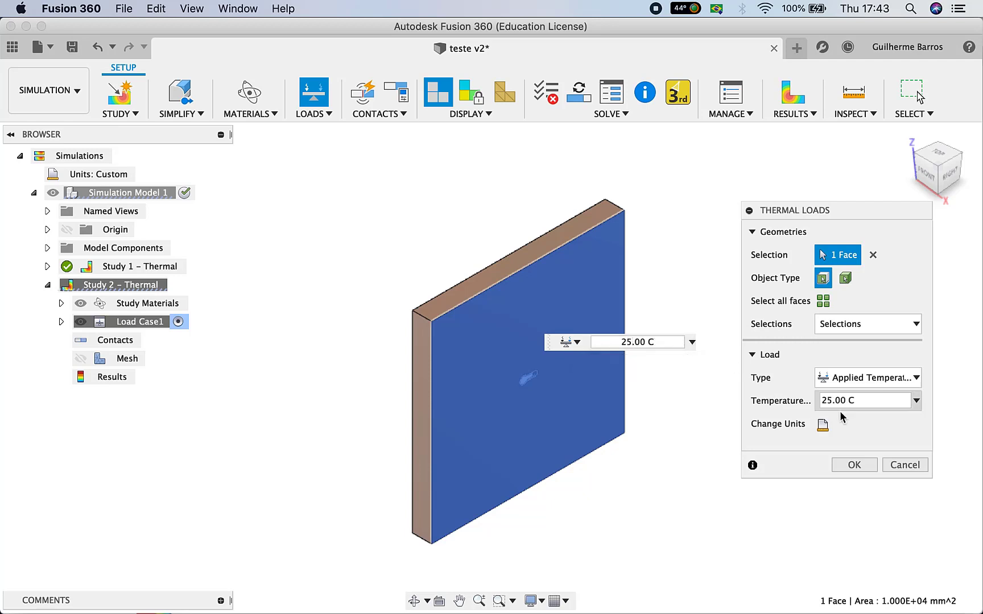
{"action": "left_click", "coordinate": [859, 466]}
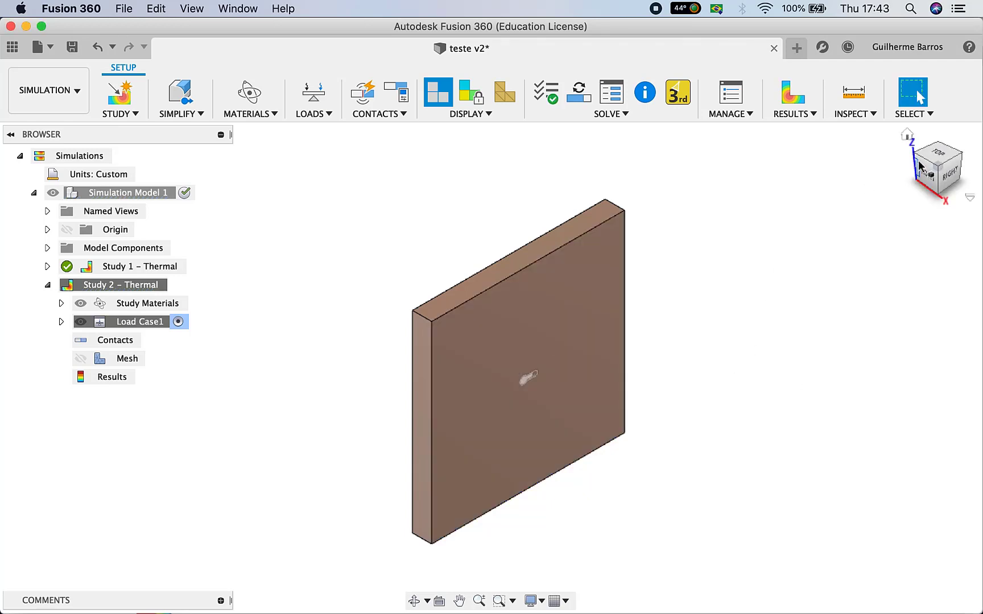
Apply a 100 °C applied-temperature thermal load to the plate's opposite large face
{"action": "left_click", "coordinate": [914, 161]}
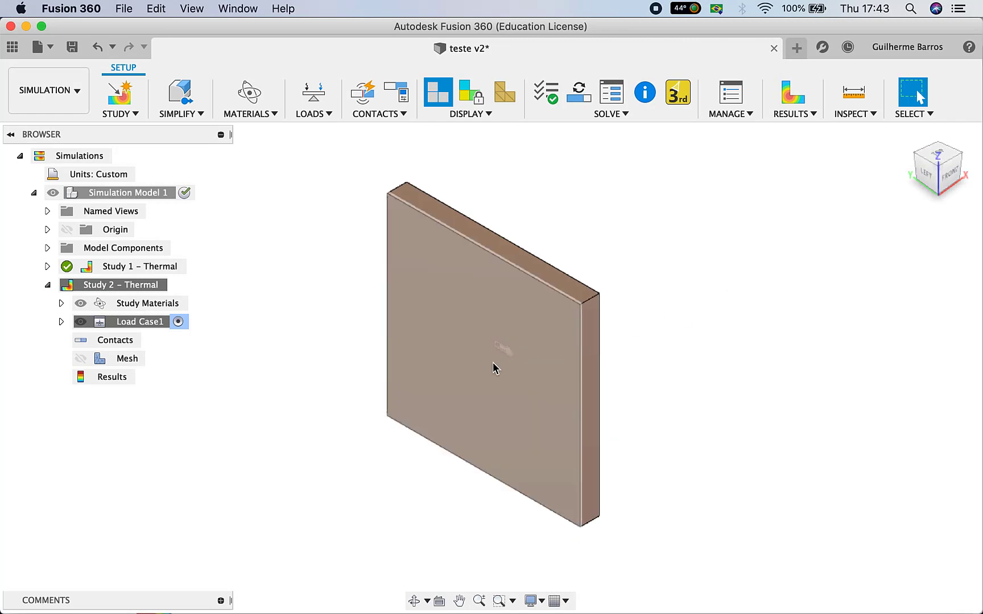
{"action": "left_click", "coordinate": [314, 93]}
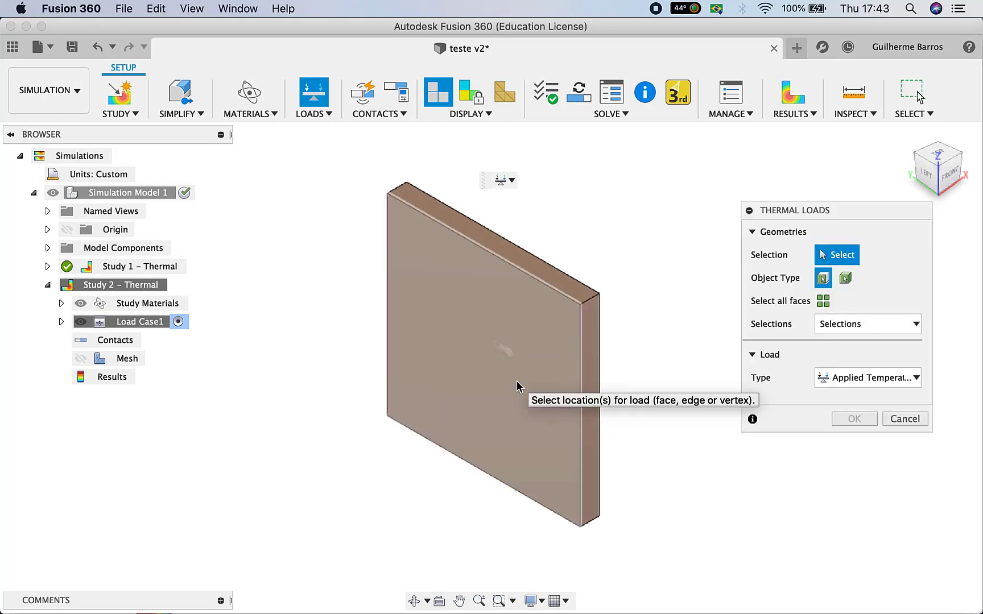
{"action": "left_click", "coordinate": [517, 381]}
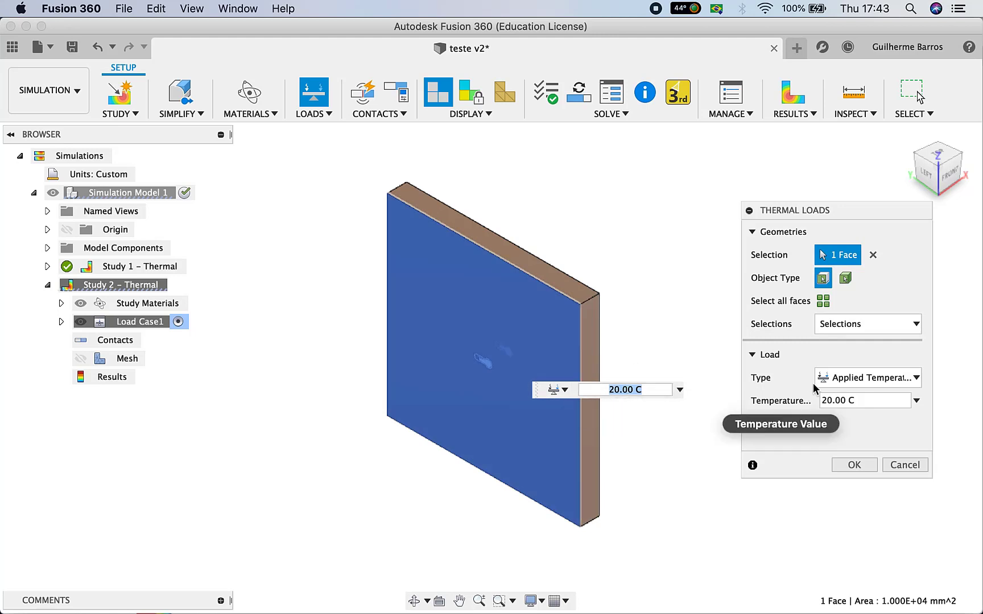
{"action": "left_click", "coordinate": [613, 390]}
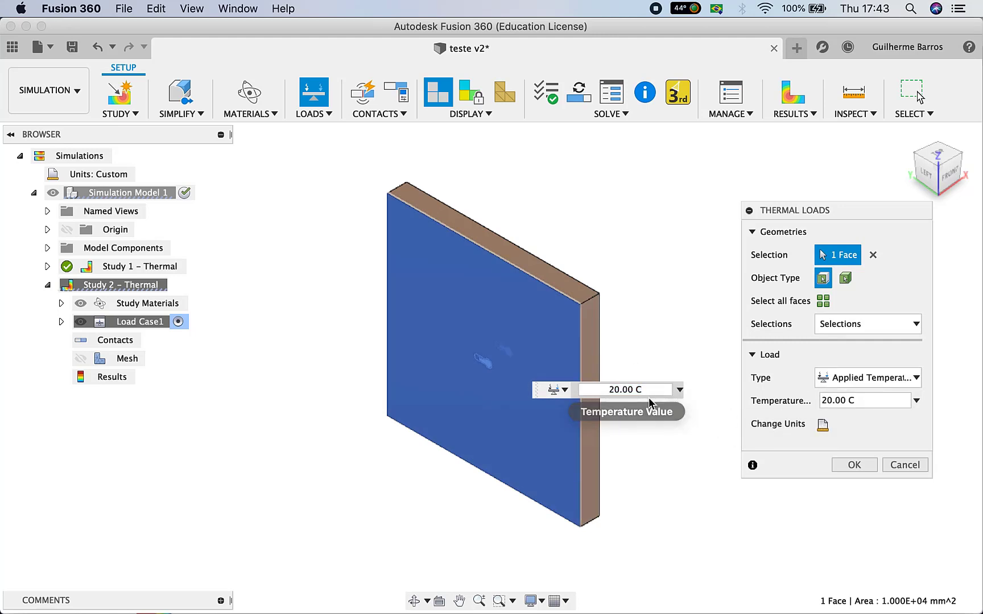
{"action": "key", "text": "BackSpace"}
{"action": "type", "text": "10"}
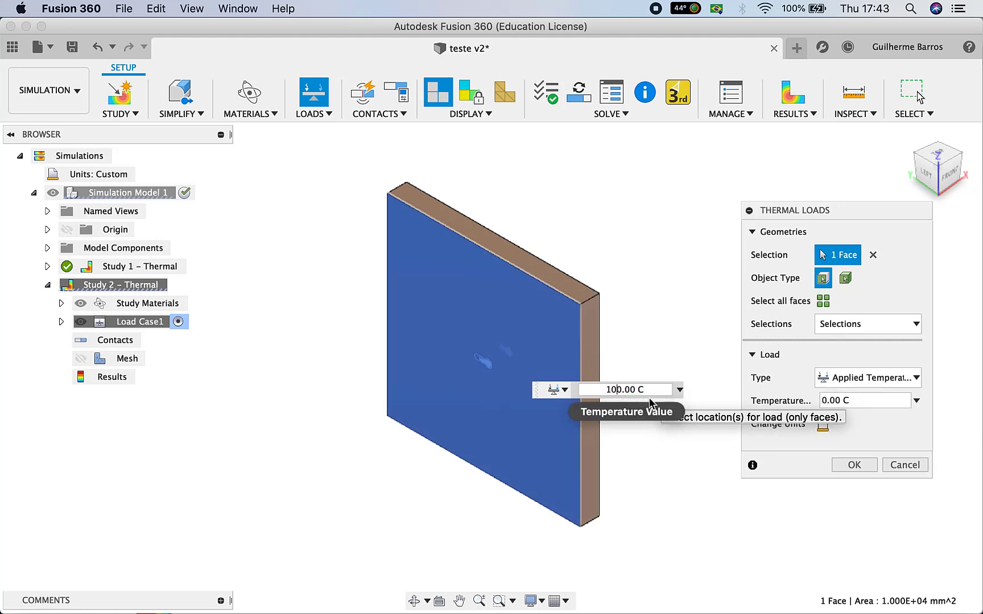
{"action": "left_click", "coordinate": [865, 466]}
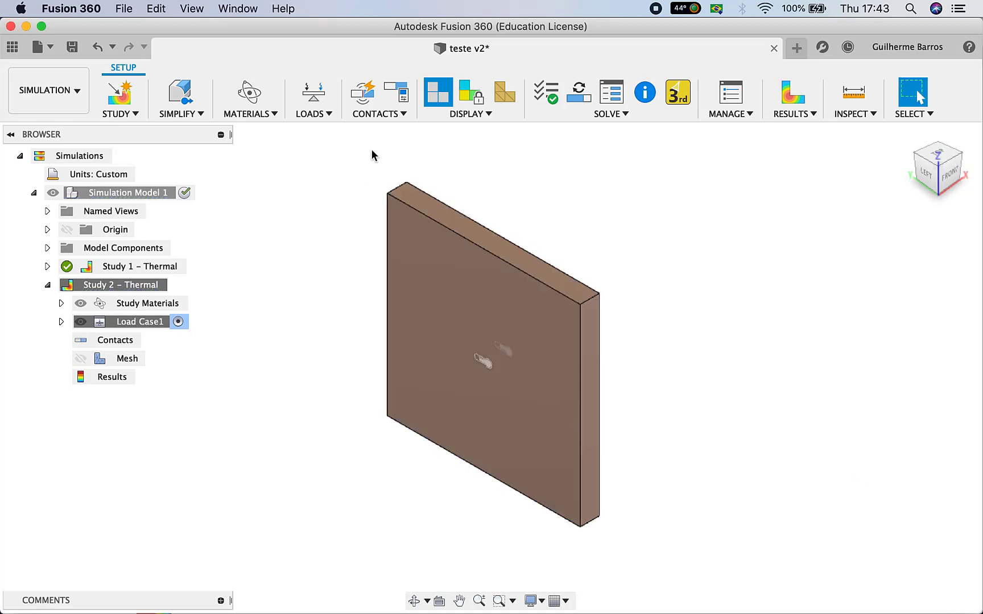
Examine the available thermal load types and contact options without adding a load or contact
{"action": "left_click", "coordinate": [311, 102]}
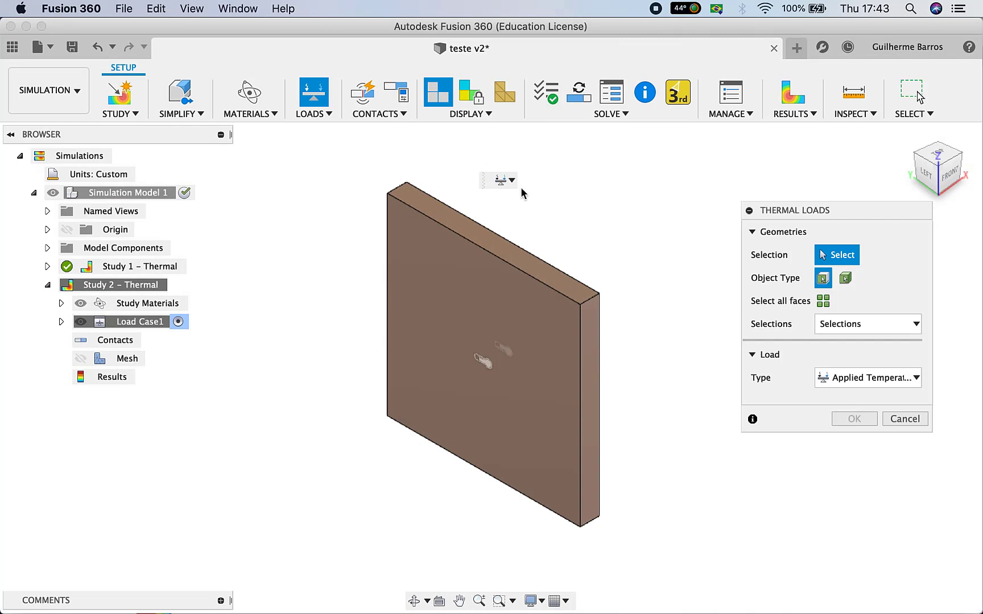
{"action": "left_click", "coordinate": [515, 182]}
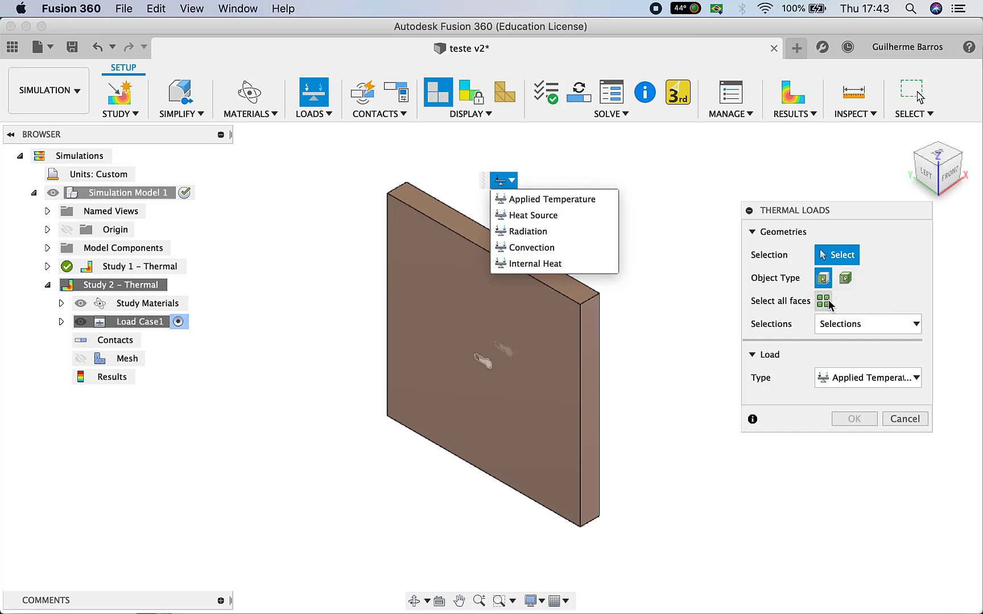
{"action": "left_click", "coordinate": [905, 418]}
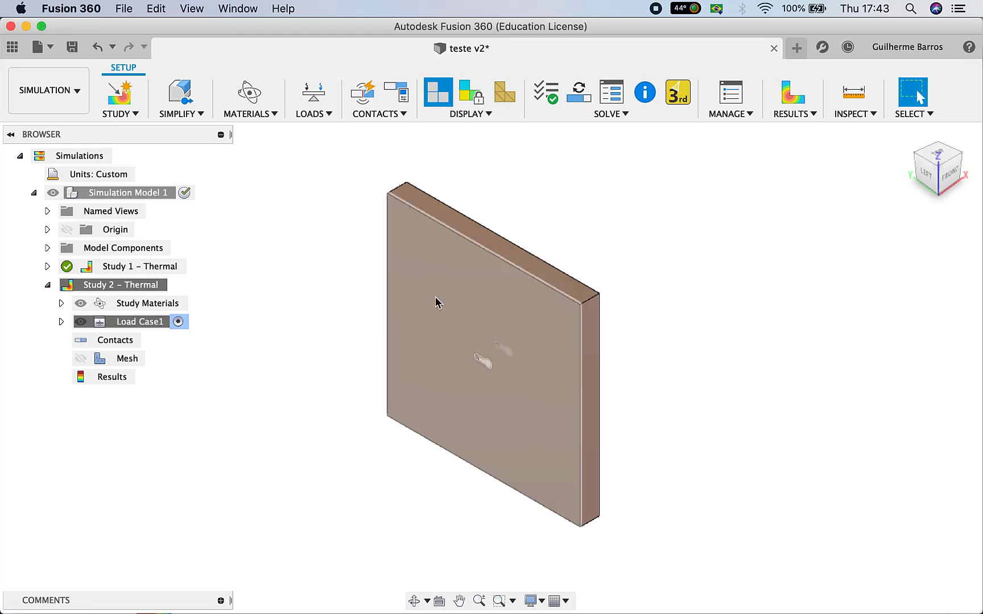
{"action": "left_click", "coordinate": [380, 114]}
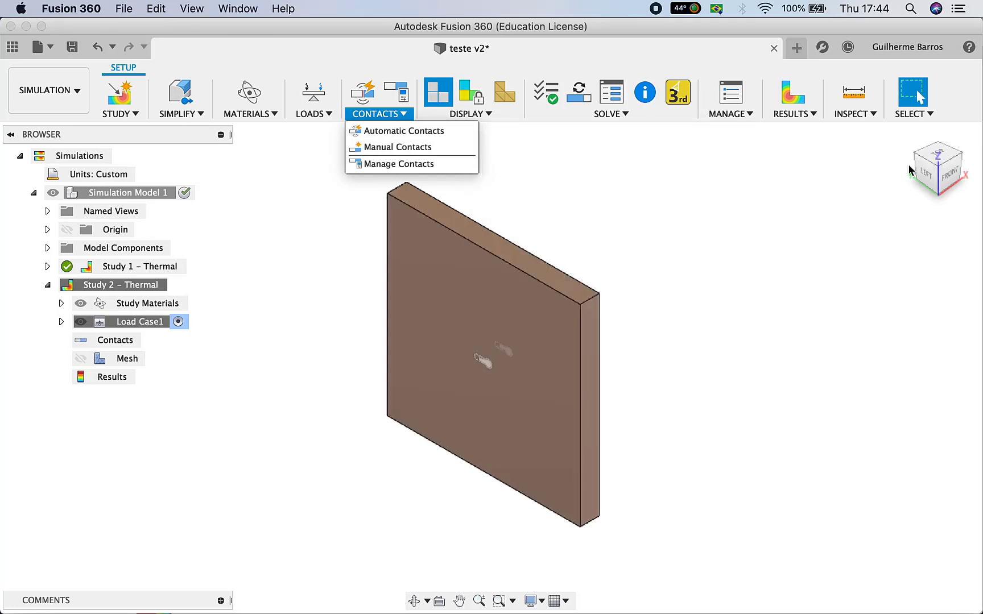
Solve the Study 2 thermal simulation locally
{"action": "left_click", "coordinate": [922, 158]}
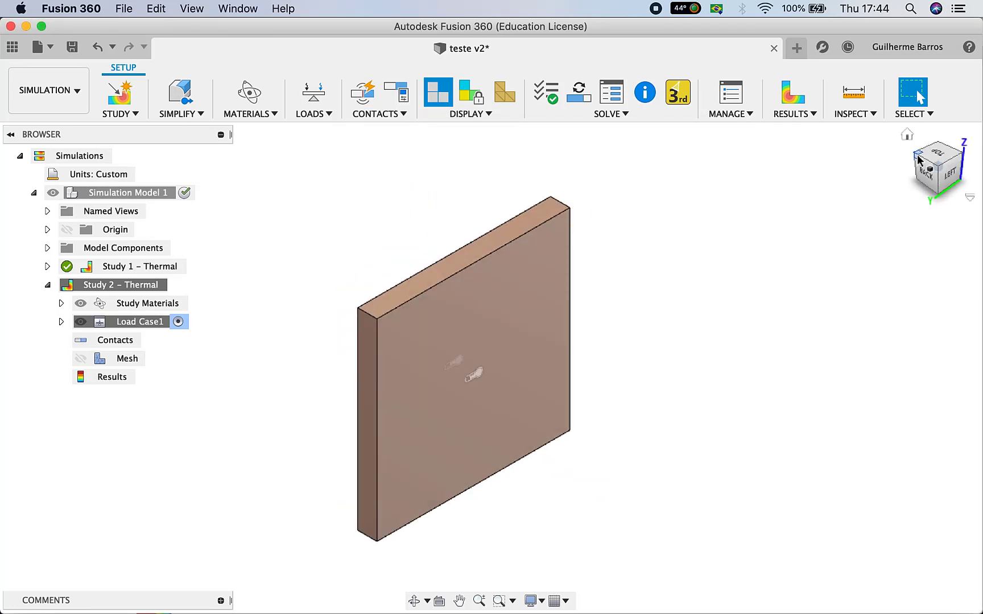
{"action": "scroll", "coordinate": [706, 262], "scroll_direction": "up", "scroll_amount": 3}
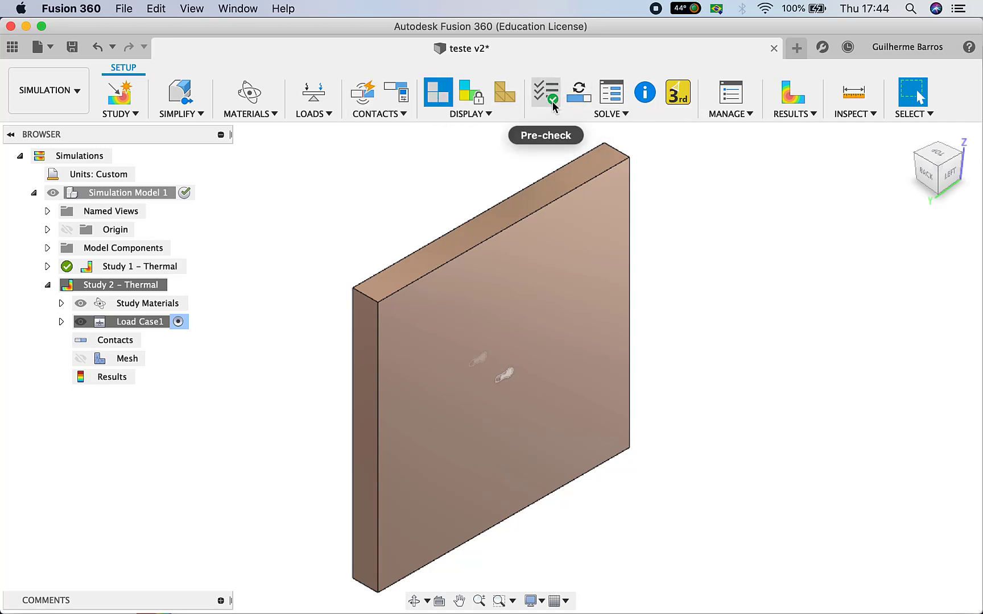
{"action": "mouse_move", "coordinate": [553, 105]}
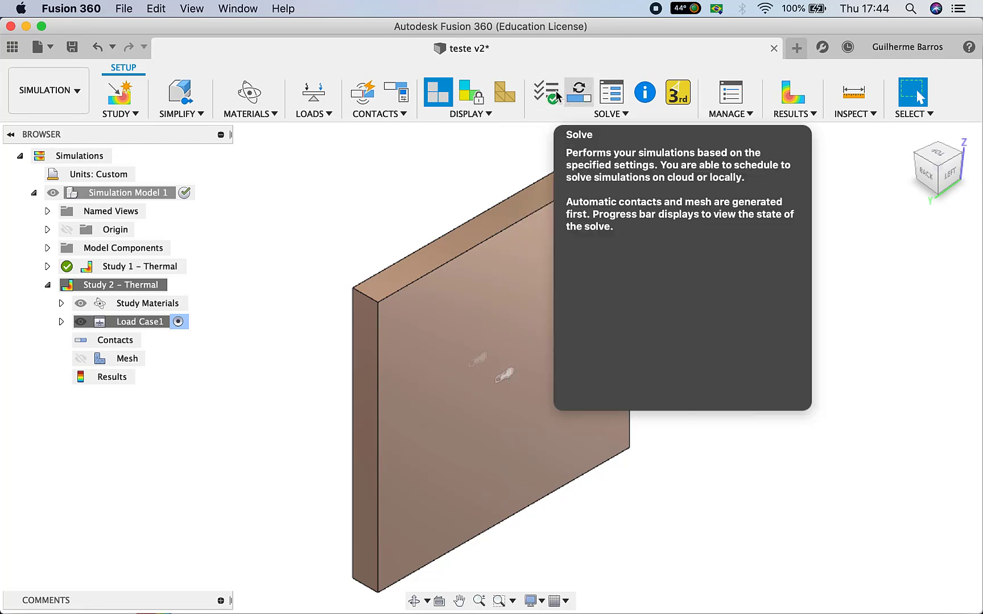
{"action": "left_click", "coordinate": [579, 93]}
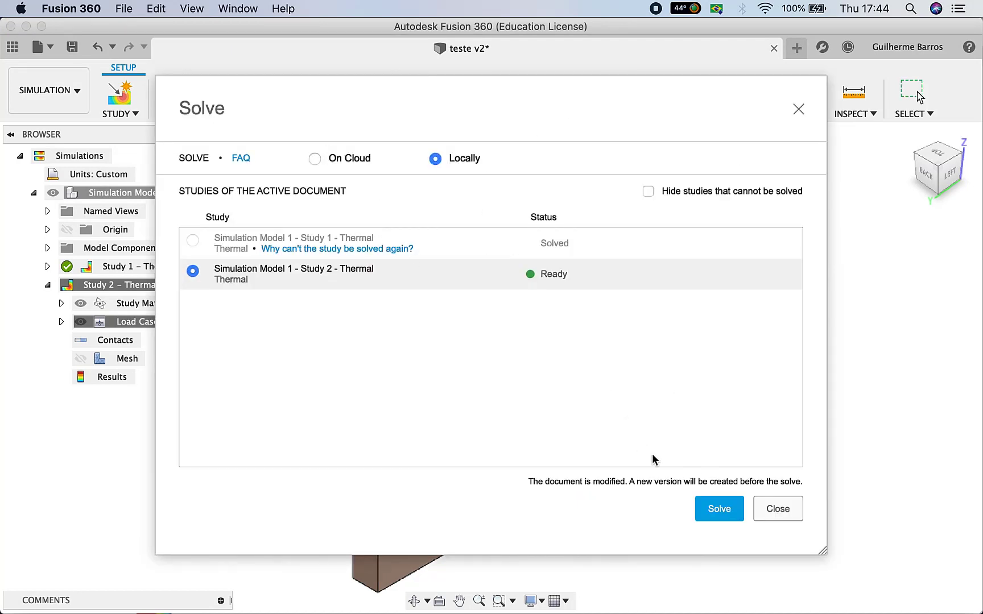
{"action": "left_click", "coordinate": [727, 510]}
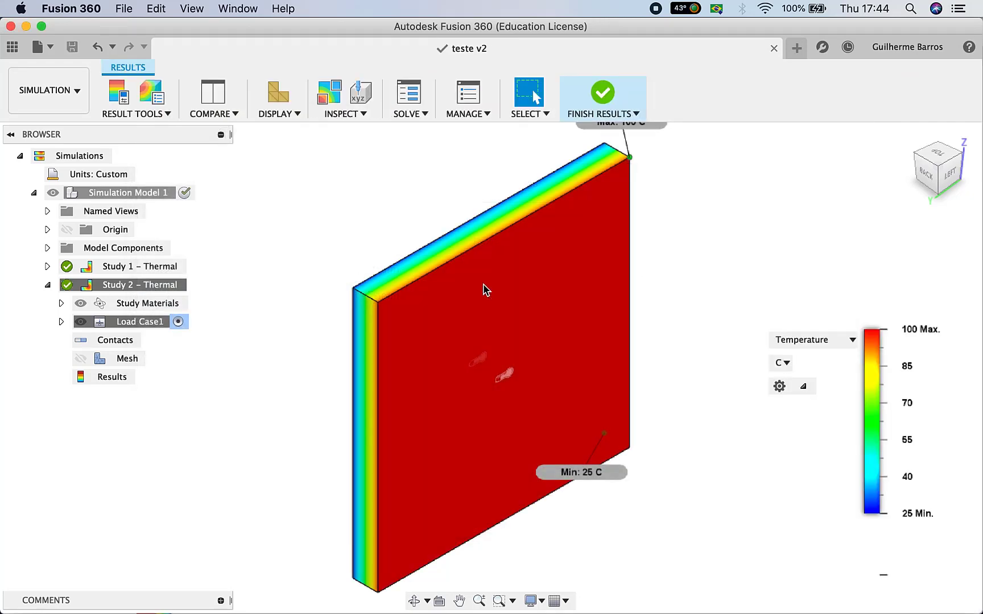
Inspect the temperature distribution through the plate's thickness from the Back view and return to the isometric view
{"action": "scroll", "coordinate": [583, 310], "scroll_direction": "down", "scroll_amount": 2}
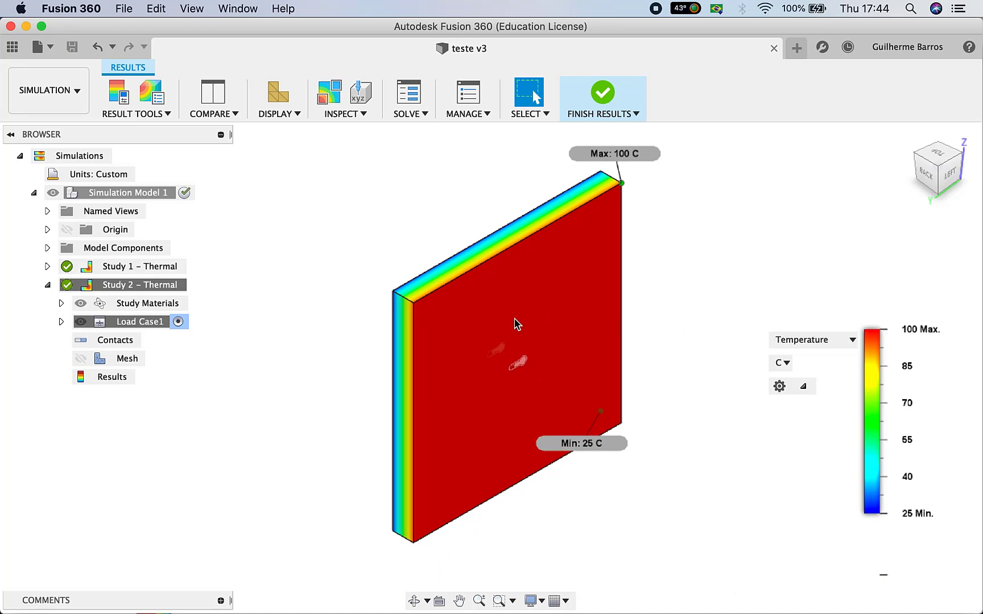
{"action": "left_click", "coordinate": [928, 178]}
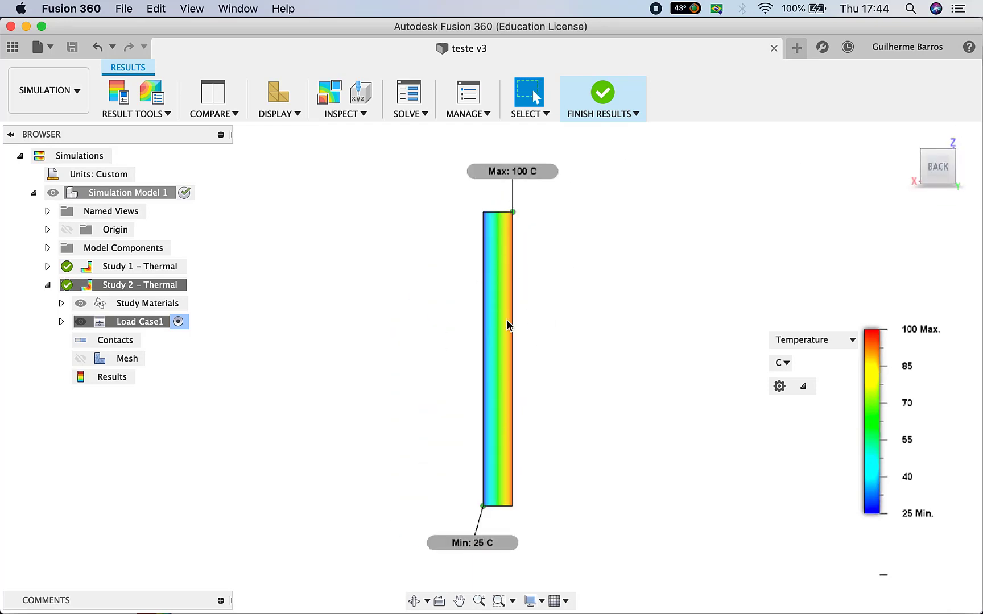
{"action": "left_click", "coordinate": [954, 153]}
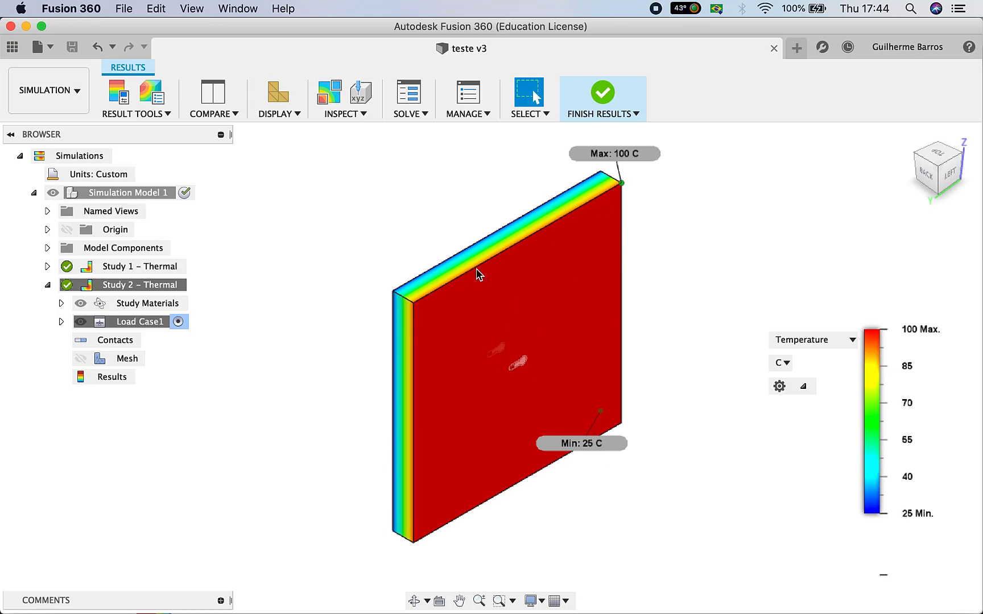
Compare the temperature results in kelvin and Fahrenheit, and return the result units to Celsius
{"action": "left_click", "coordinate": [790, 362]}
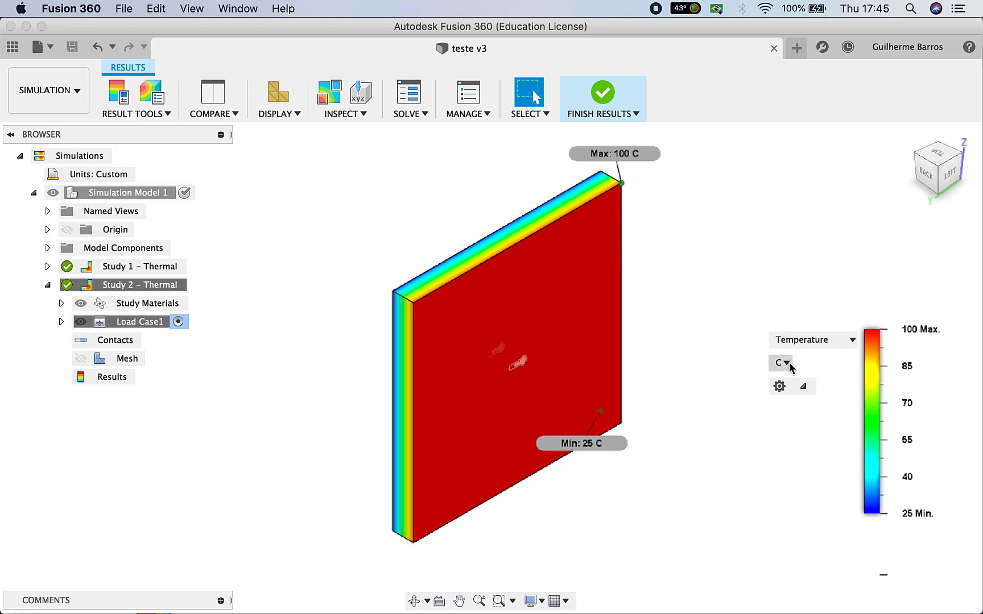
{"action": "left_click", "coordinate": [789, 381]}
{"action": "left_click", "coordinate": [791, 367]}
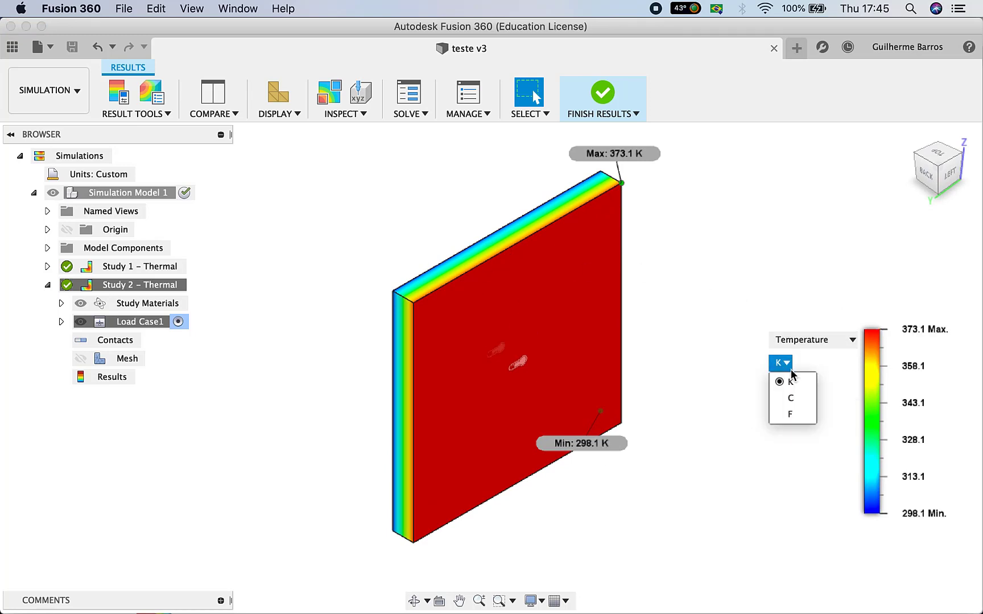
{"action": "left_click", "coordinate": [796, 414]}
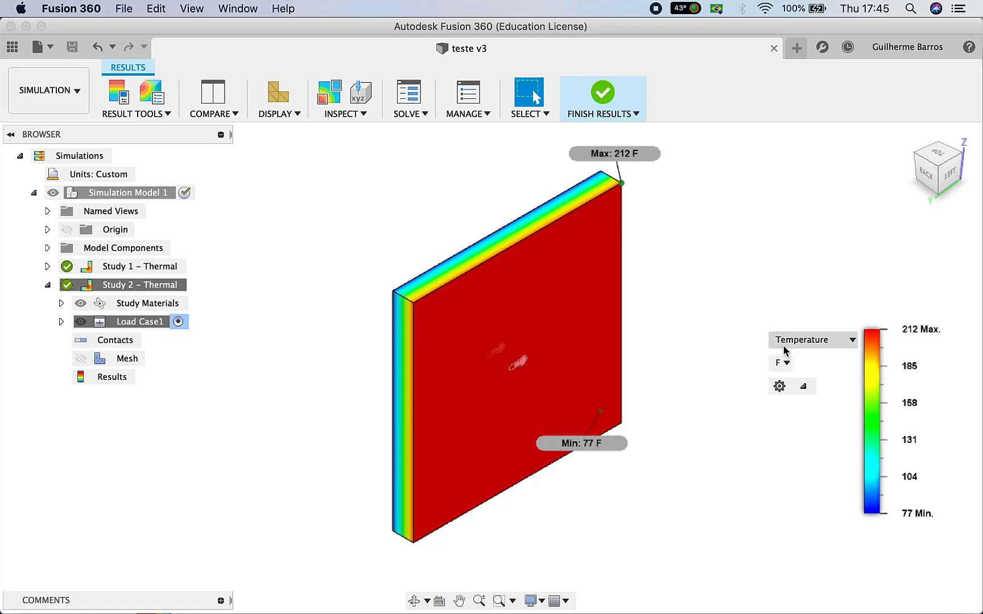
{"action": "left_click", "coordinate": [784, 362]}
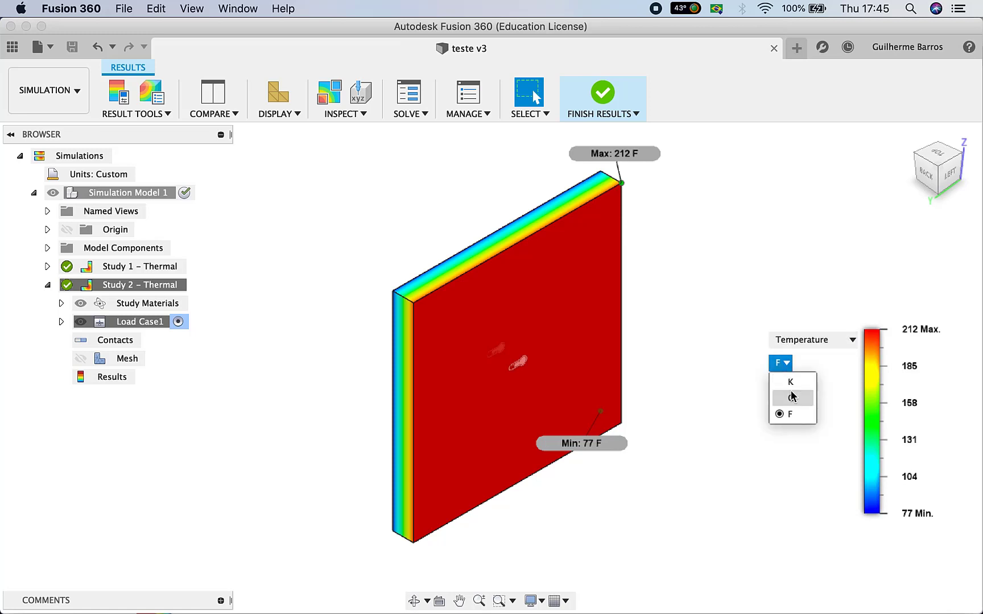
{"action": "left_click", "coordinate": [791, 397]}
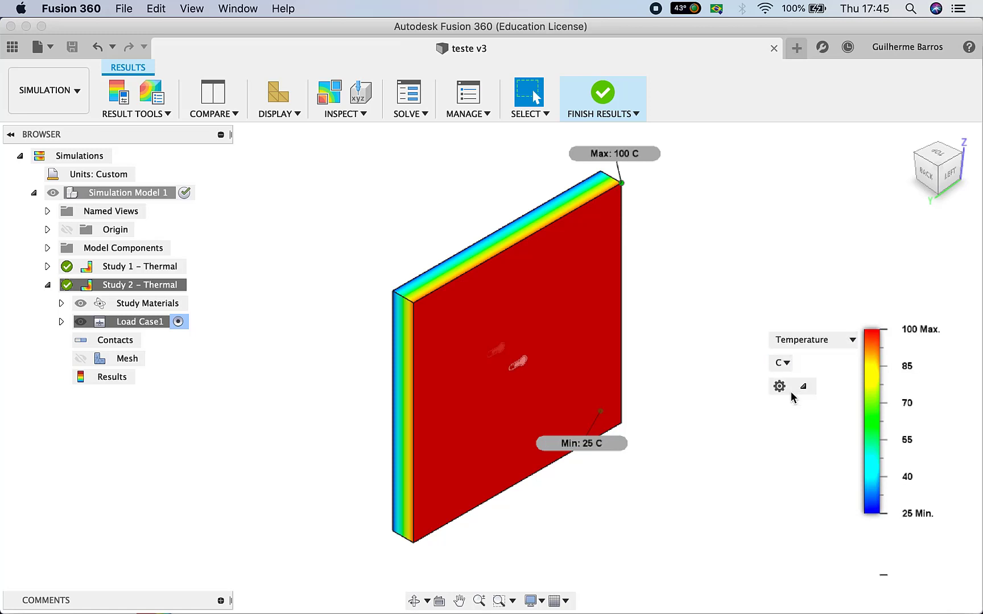
Display the heat flux results, separate the overlapping maximum and minimum labels, and set the units to W / m^2
{"action": "left_click", "coordinate": [842, 345]}
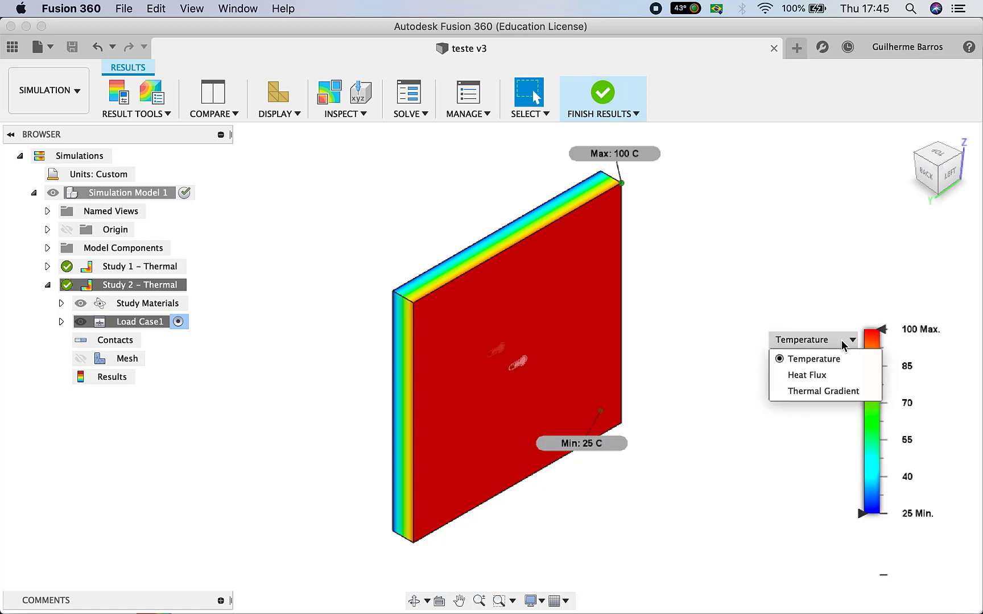
{"action": "left_click", "coordinate": [820, 376]}
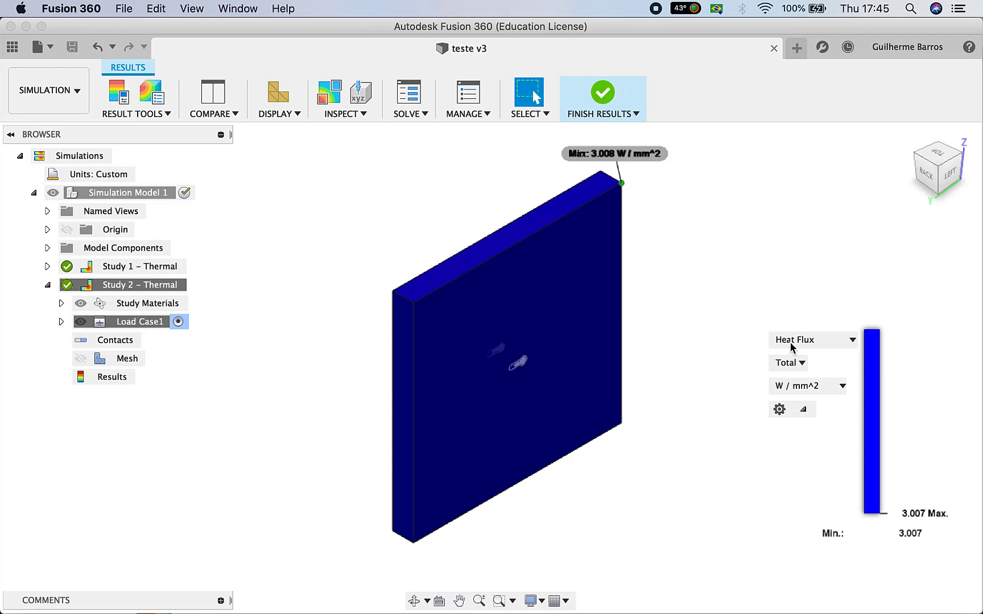
{"action": "left_click_drag", "start_coordinate": [612, 160], "coordinate": [697, 199]}
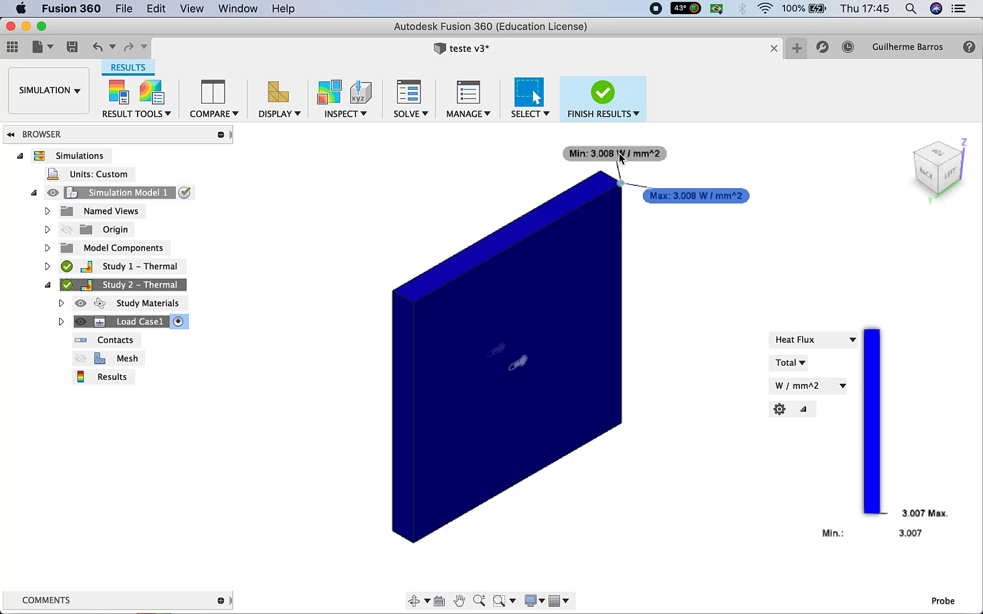
{"action": "left_click", "coordinate": [839, 388]}
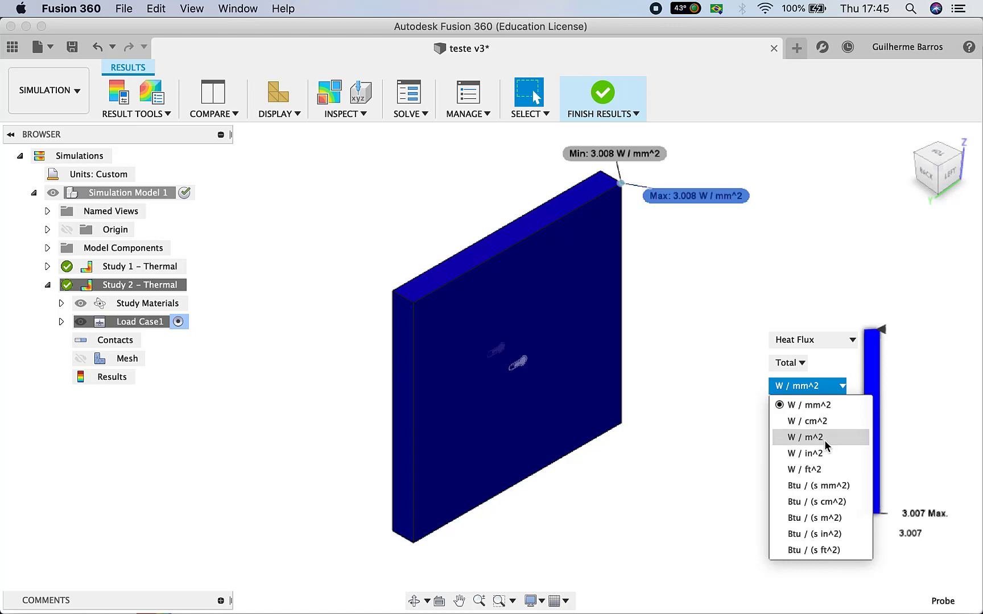
{"action": "left_click", "coordinate": [824, 438]}
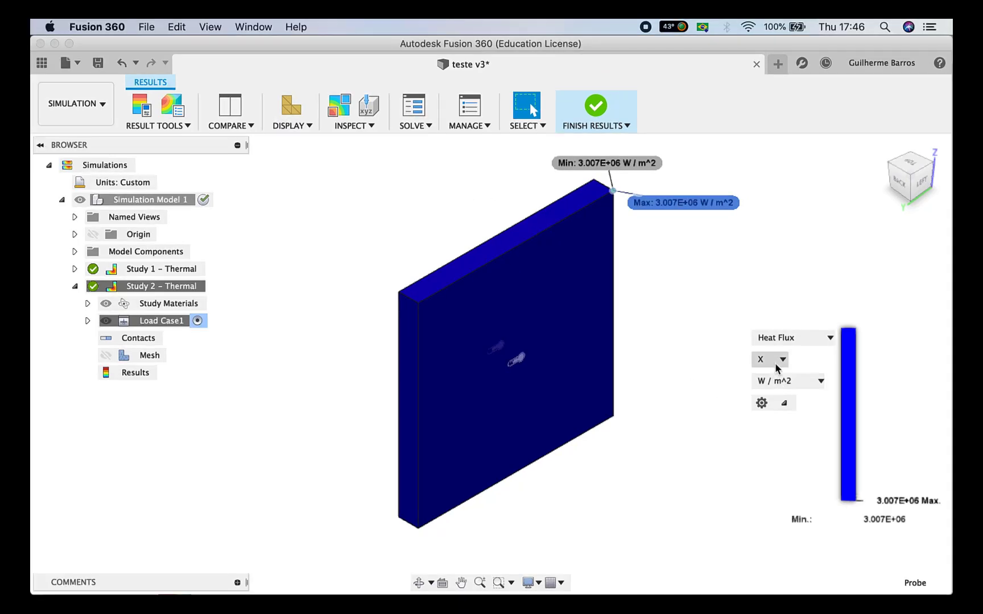
Compare the total, X, Y and Z components of the heat flux on the plate
{"action": "left_click", "coordinate": [772, 359]}
{"action": "left_click", "coordinate": [774, 375]}
{"action": "left_click", "coordinate": [783, 361]}
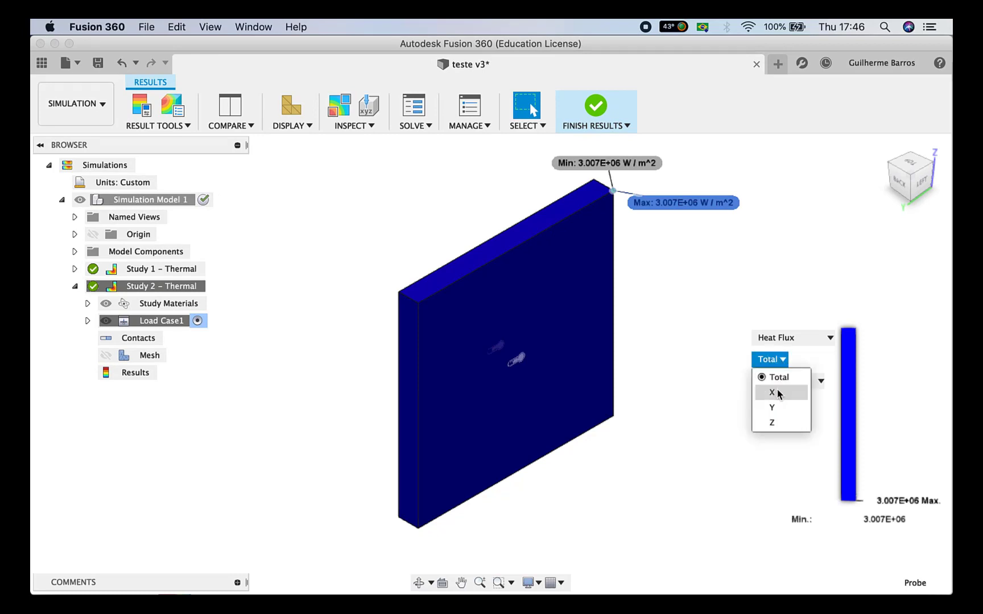
{"action": "left_click", "coordinate": [772, 392]}
{"action": "left_click", "coordinate": [782, 361]}
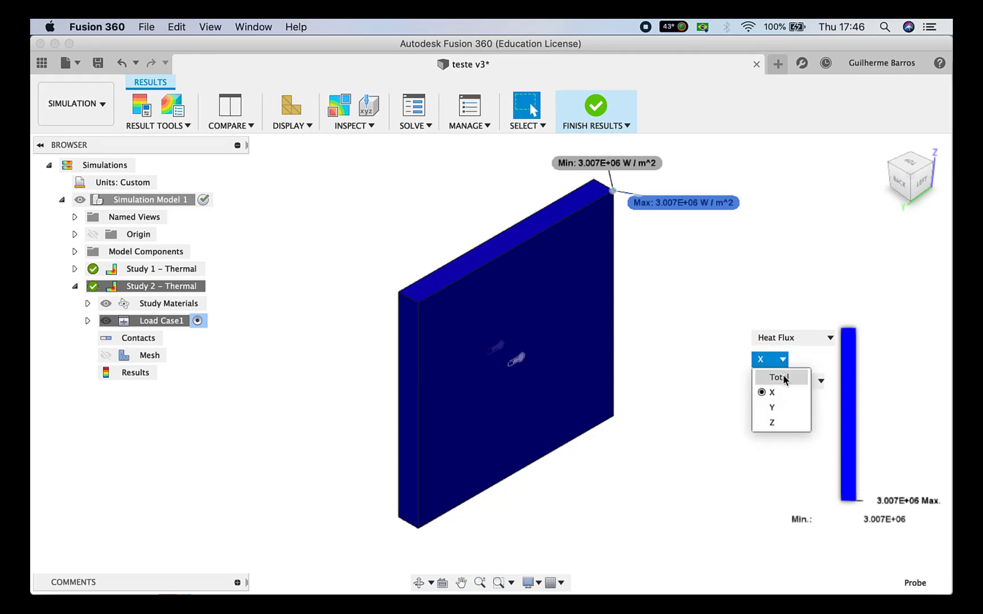
{"action": "left_click", "coordinate": [776, 406]}
{"action": "left_click", "coordinate": [783, 361]}
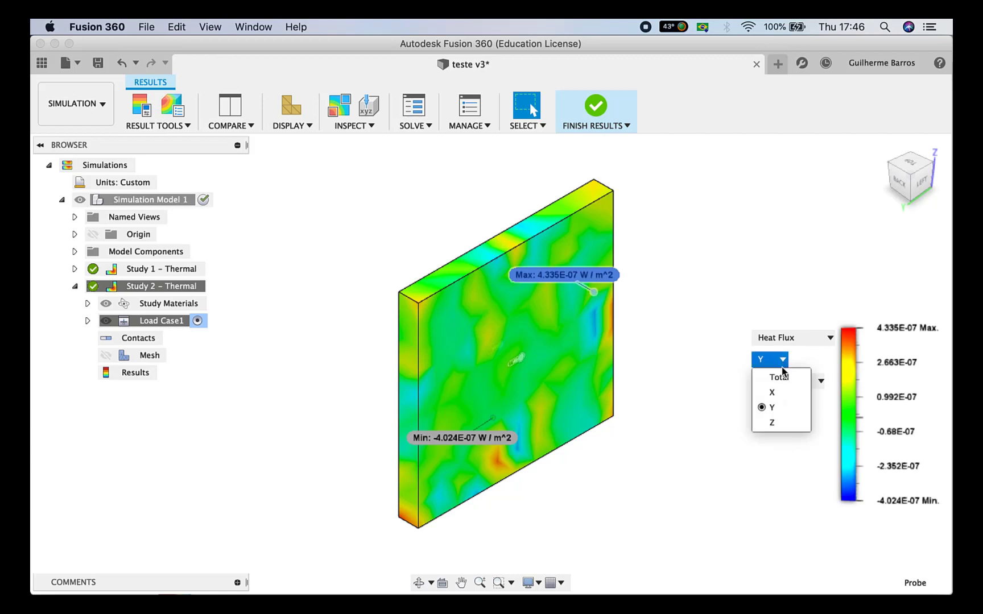
{"action": "left_click", "coordinate": [774, 421]}
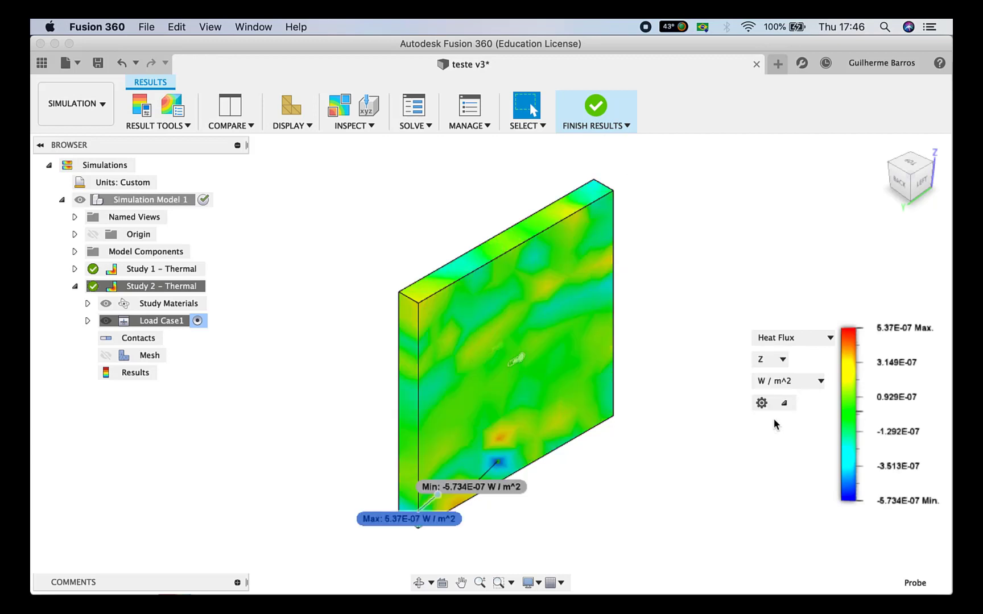
Check the available heat flux units without changing them, and show the X component again
{"action": "left_click", "coordinate": [804, 388]}
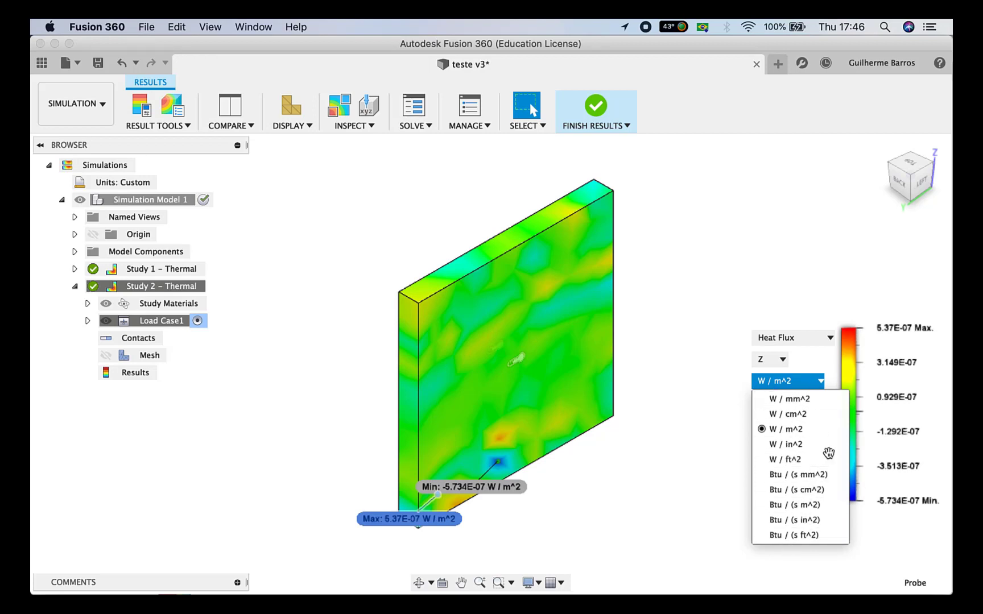
{"action": "left_click", "coordinate": [734, 373]}
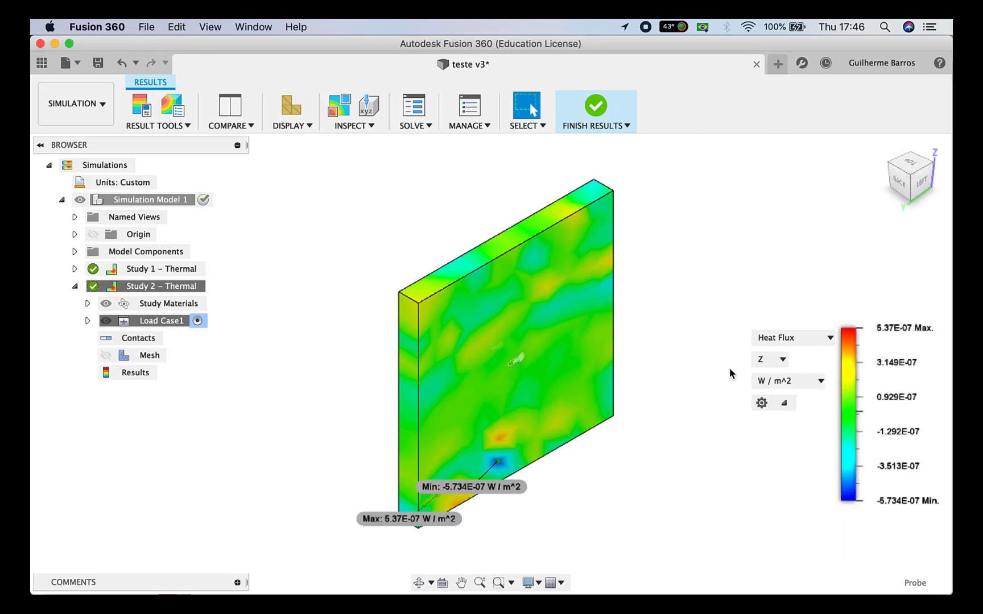
{"action": "left_click", "coordinate": [782, 360]}
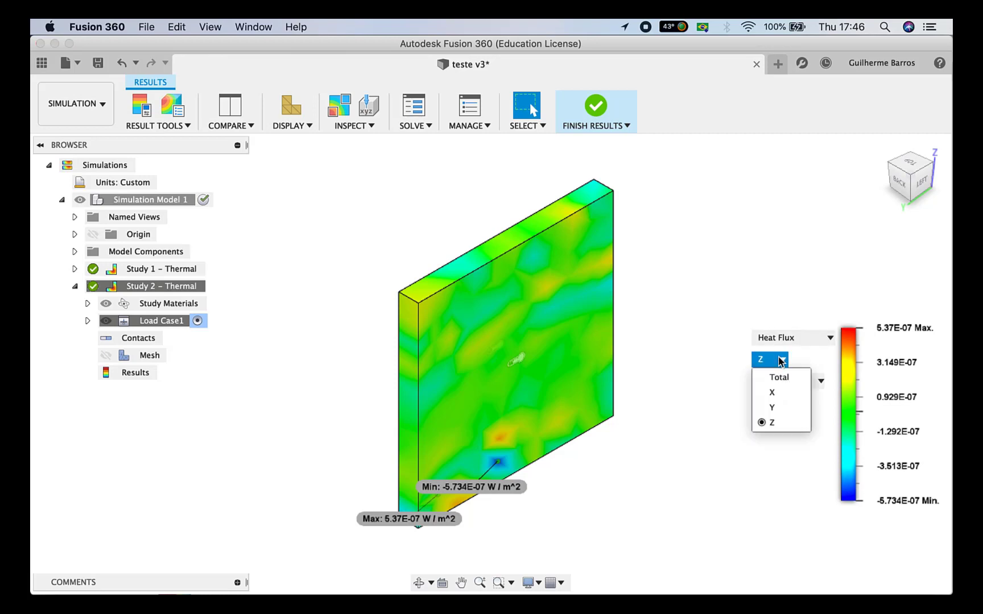
{"action": "left_click", "coordinate": [773, 392]}
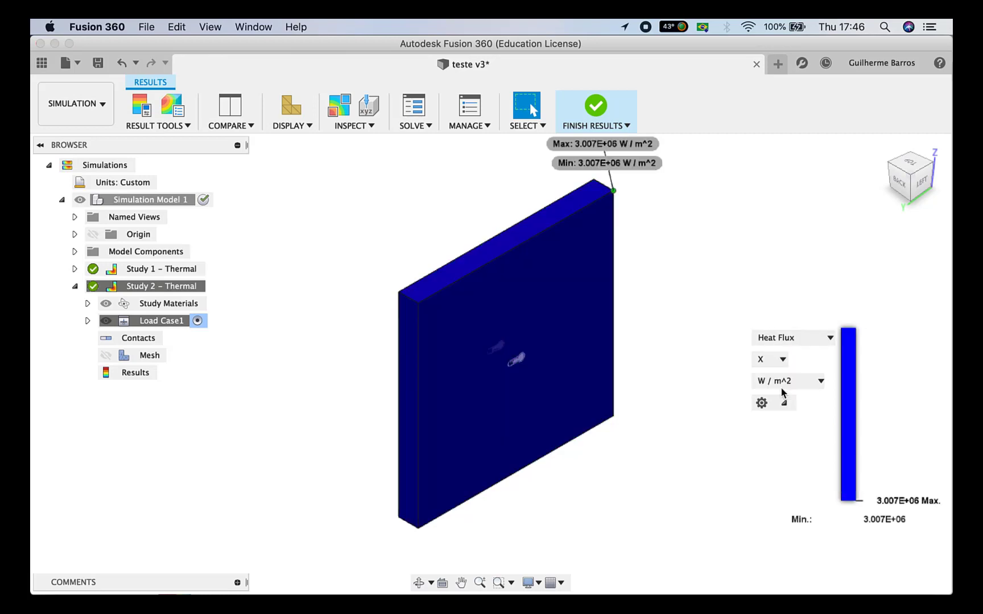
Display the thermal gradient results and check the available gradient units, keeping C / mm
{"action": "left_click", "coordinate": [809, 340]}
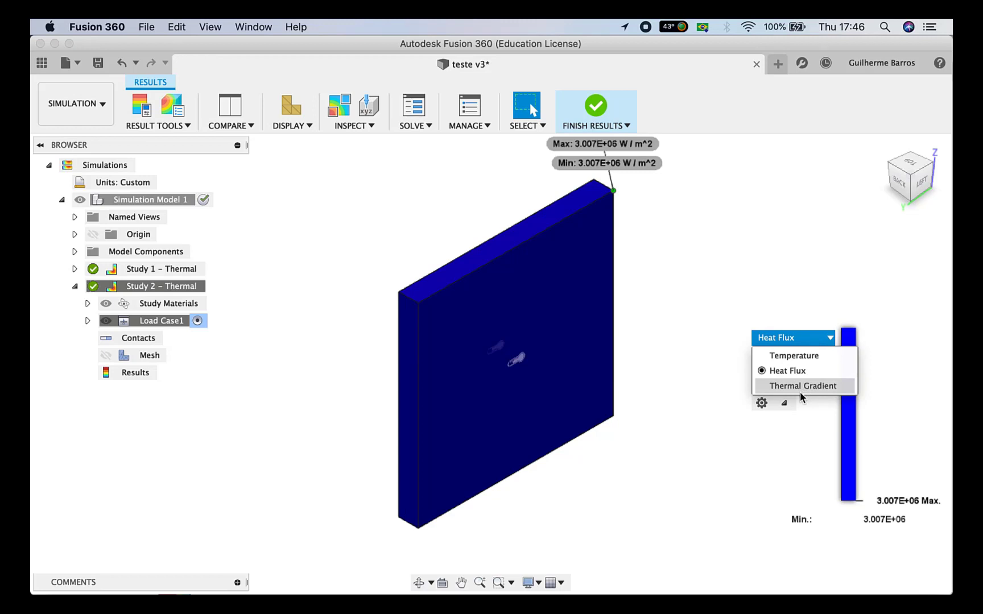
{"action": "left_click", "coordinate": [801, 387]}
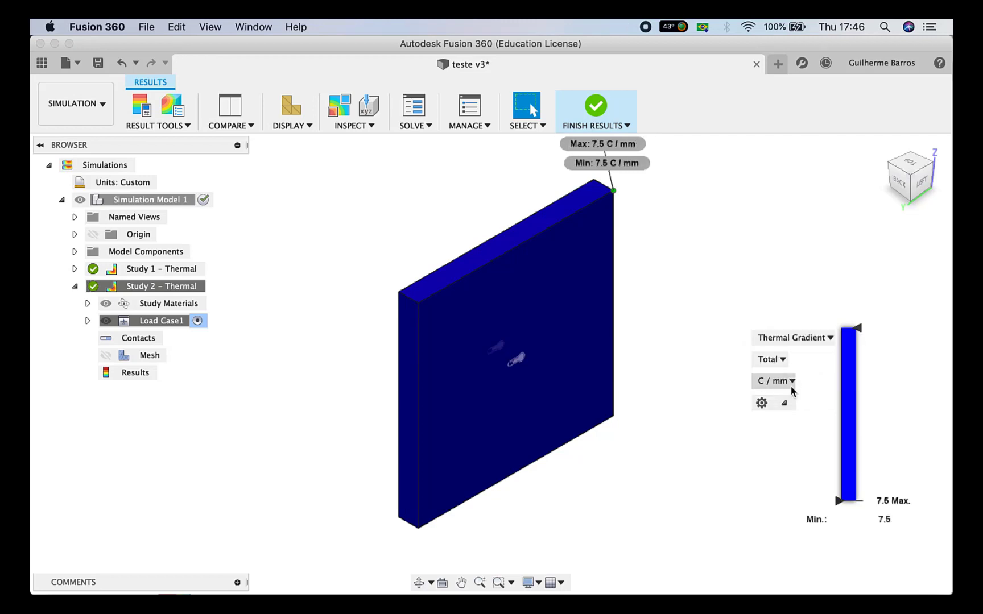
{"action": "left_click", "coordinate": [789, 384]}
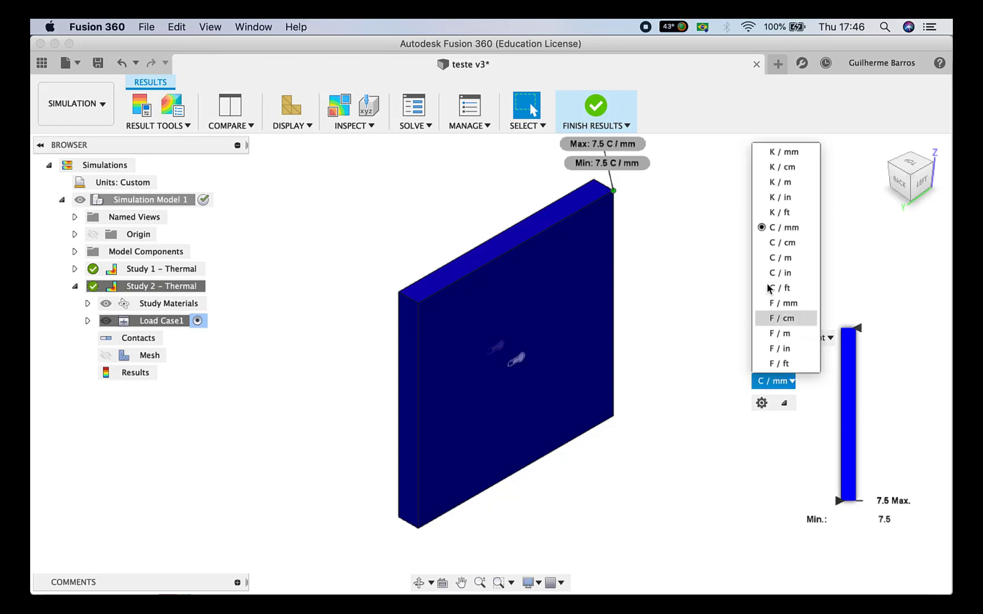
{"action": "left_click", "coordinate": [718, 340]}
Inspect the X, Y and Z components of the thermal gradient one after another
{"action": "left_click", "coordinate": [783, 360]}
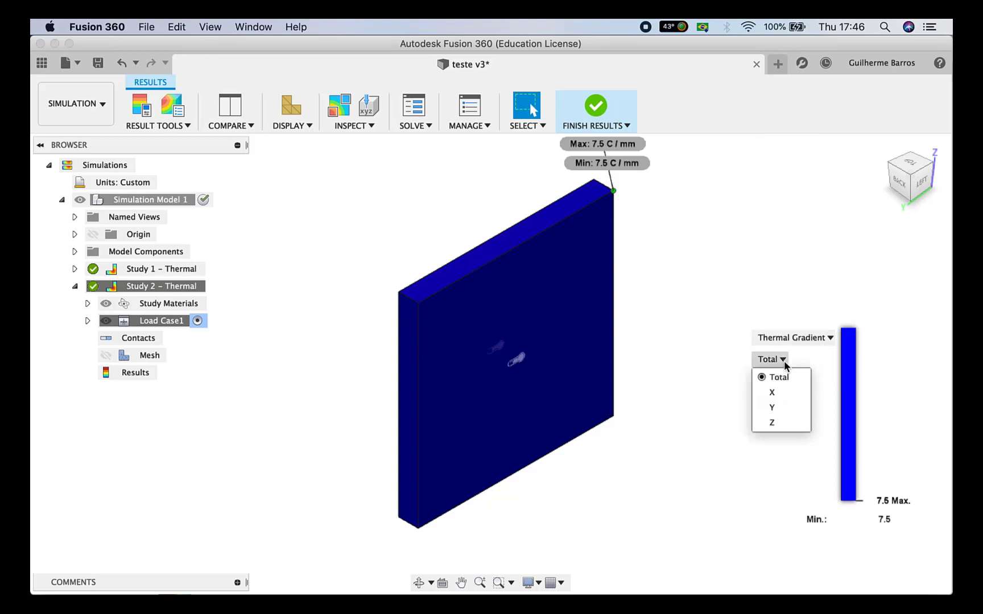
{"action": "left_click", "coordinate": [775, 391]}
{"action": "left_click", "coordinate": [783, 359]}
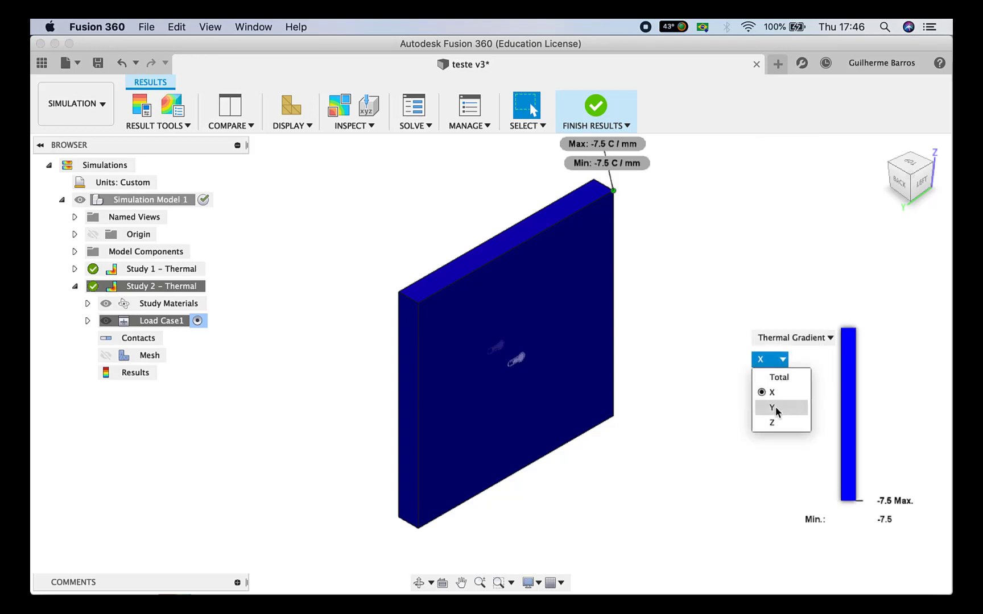
{"action": "left_click", "coordinate": [776, 407]}
{"action": "left_click", "coordinate": [779, 359]}
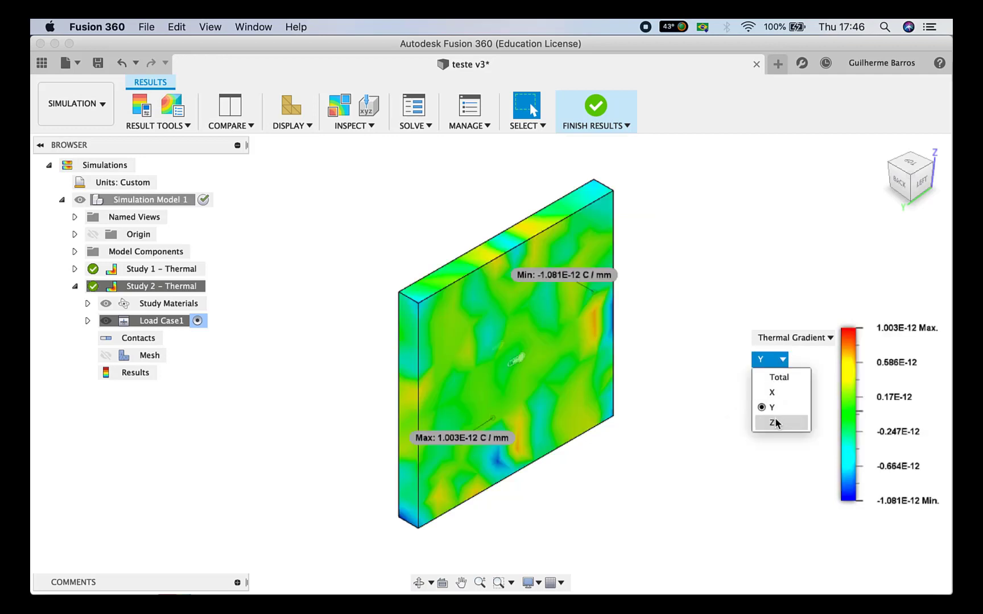
{"action": "left_click", "coordinate": [775, 419]}
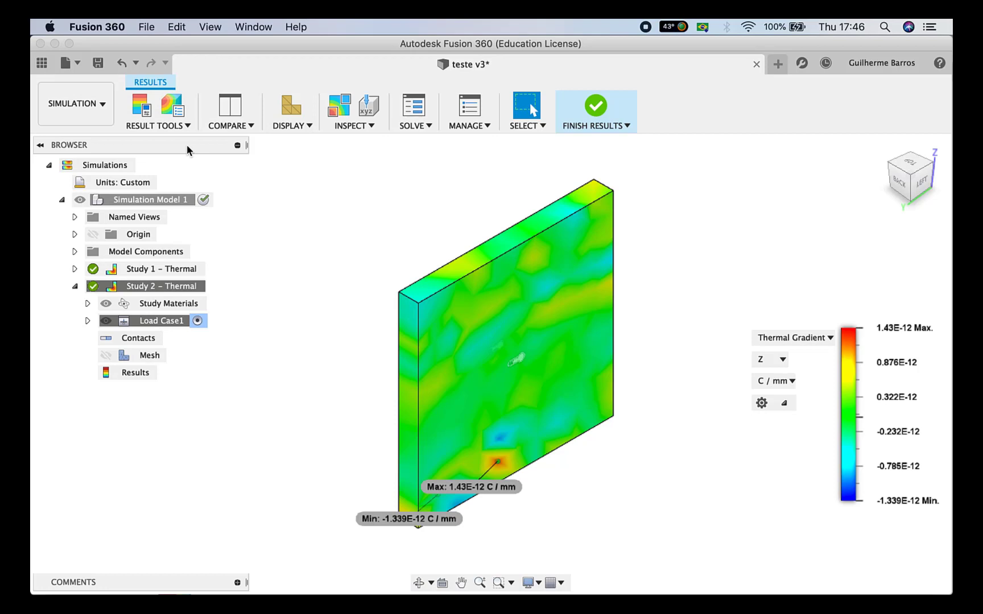
Return the results to total heat flux and set its units to W / m^2
{"action": "left_click", "coordinate": [148, 114]}
{"action": "left_click", "coordinate": [808, 338]}
{"action": "left_click", "coordinate": [804, 370]}
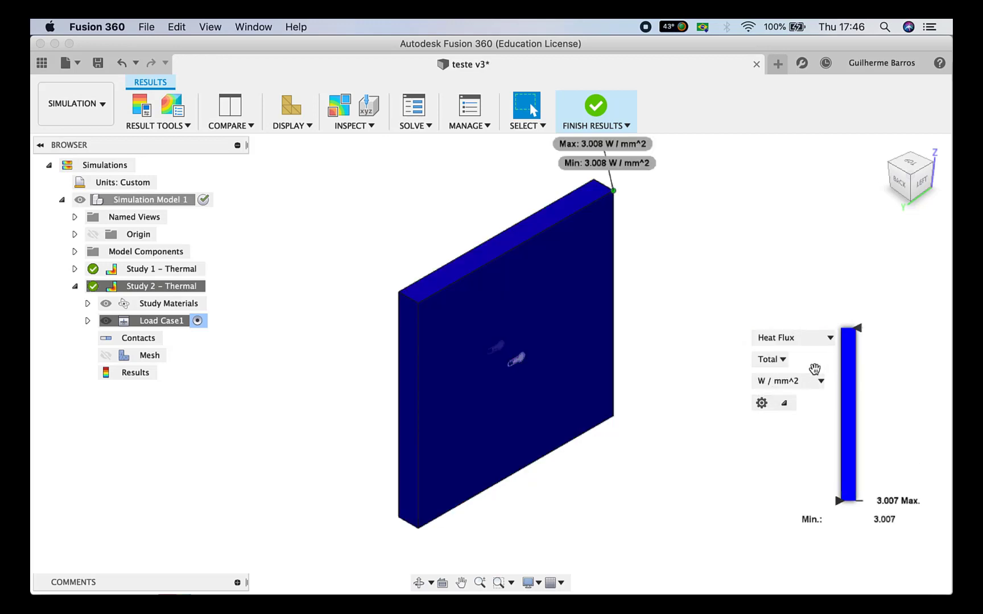
{"action": "left_click", "coordinate": [808, 382]}
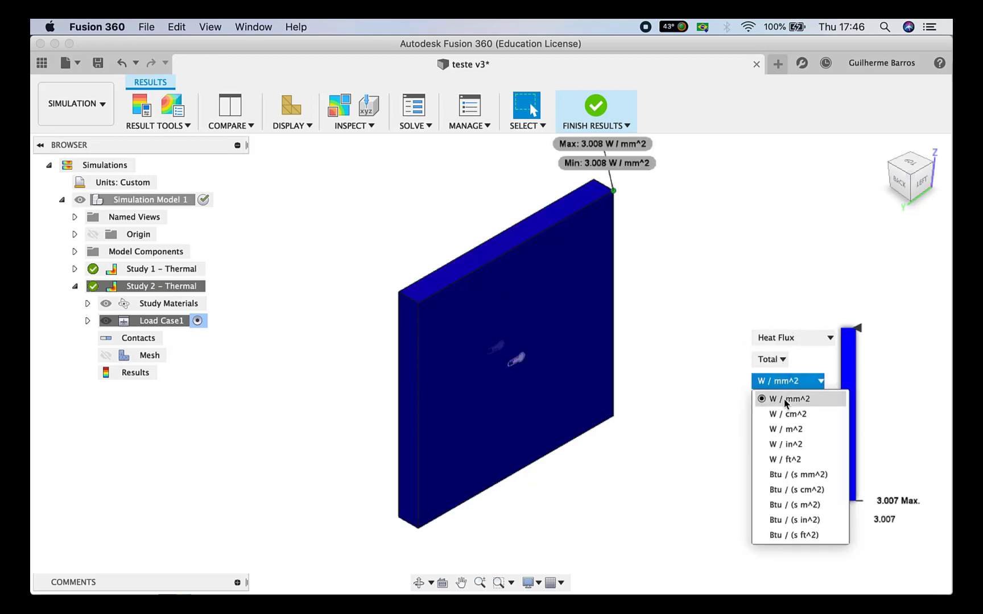
{"action": "left_click", "coordinate": [786, 429]}
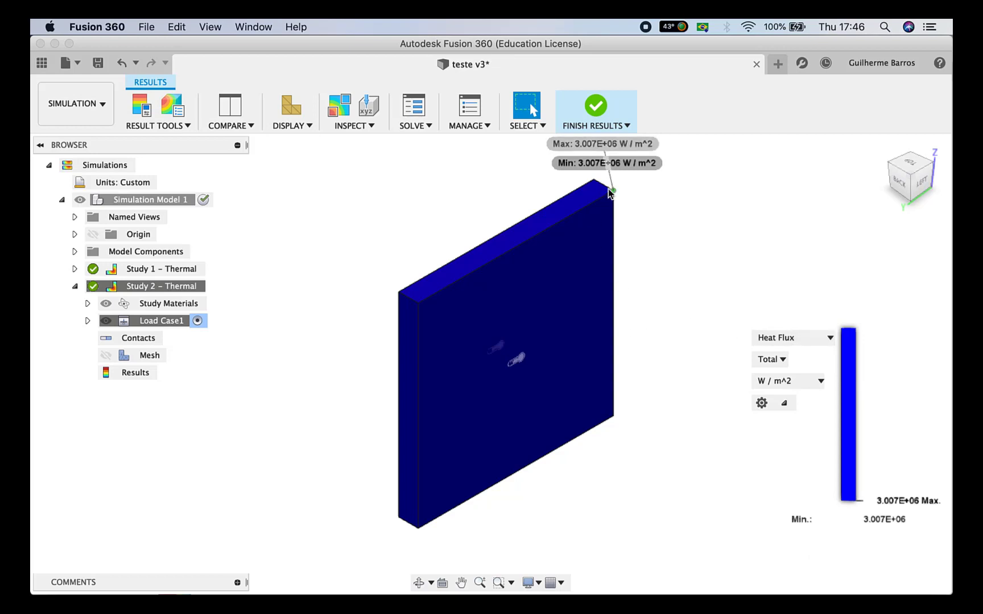
{"action": "scroll", "coordinate": [608, 188], "scroll_direction": "up", "scroll_amount": 2}
{"action": "scroll", "coordinate": [607, 188], "scroll_direction": "down", "scroll_amount": 3}
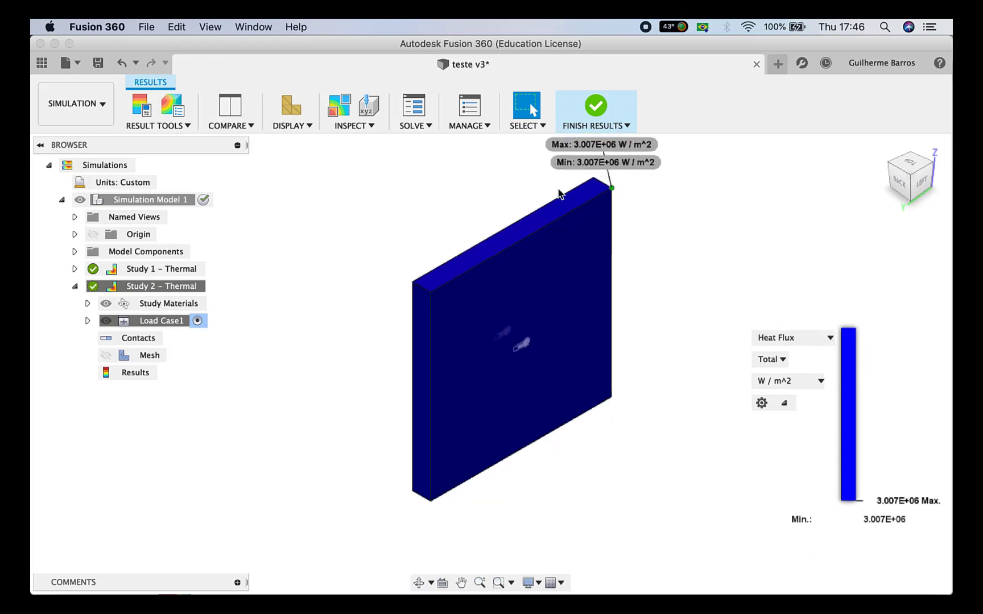
Review the legend options without changes, and preview a report of Study 2 - Thermal with the default report settings
{"action": "left_click", "coordinate": [142, 111]}
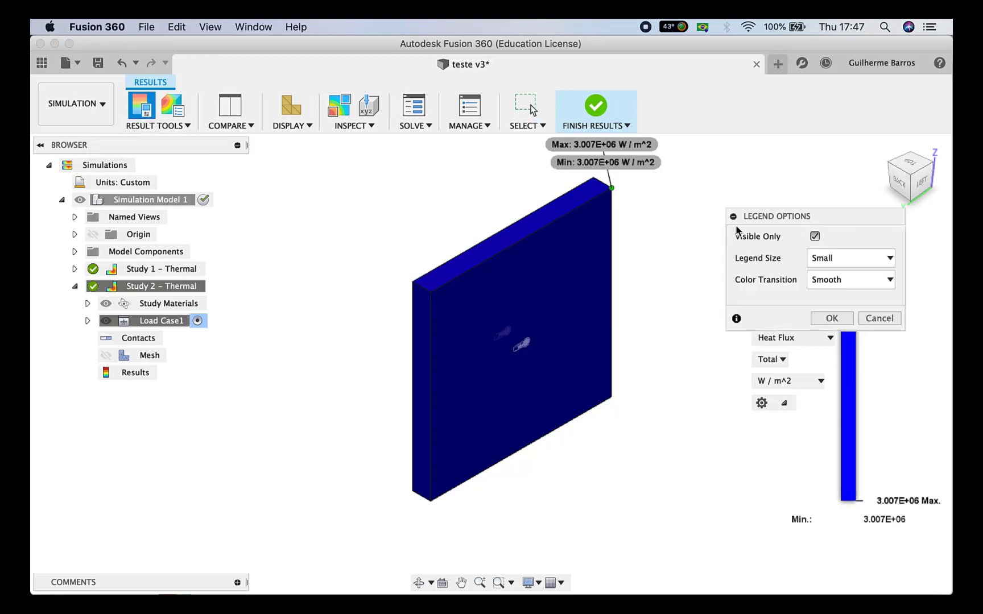
{"action": "left_click", "coordinate": [831, 318]}
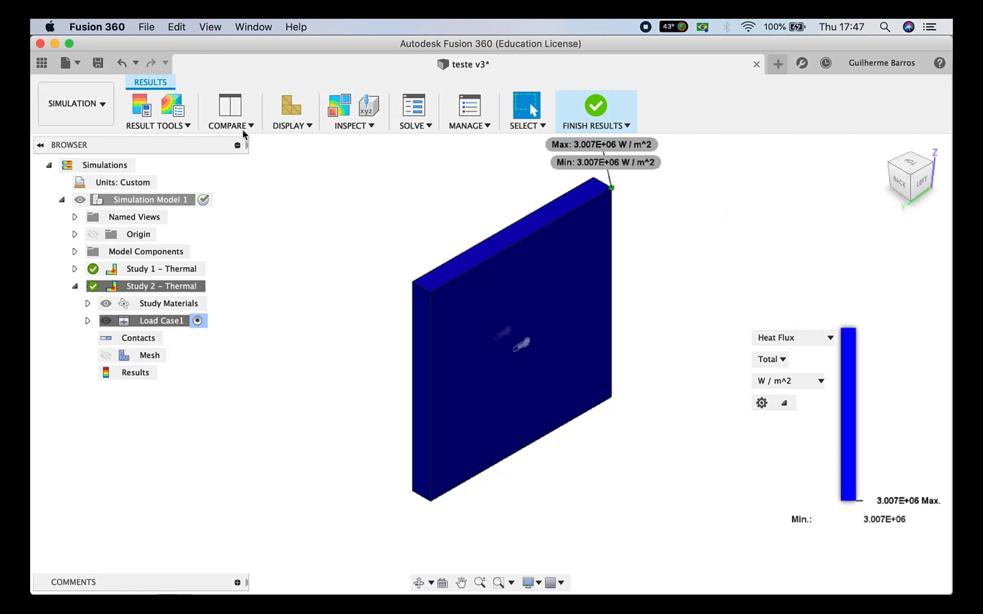
{"action": "left_click", "coordinate": [178, 126]}
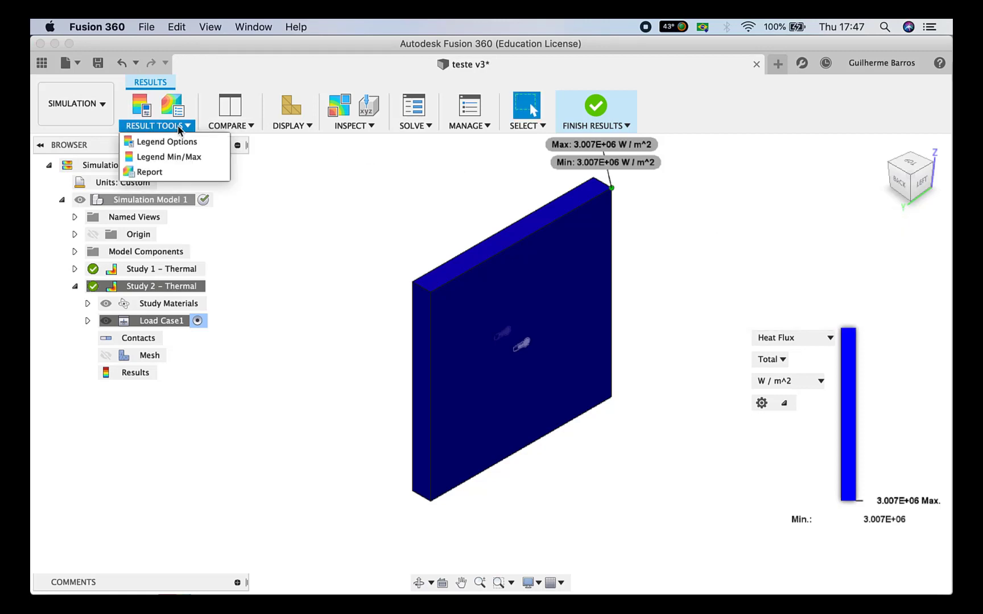
{"action": "left_click", "coordinate": [151, 173]}
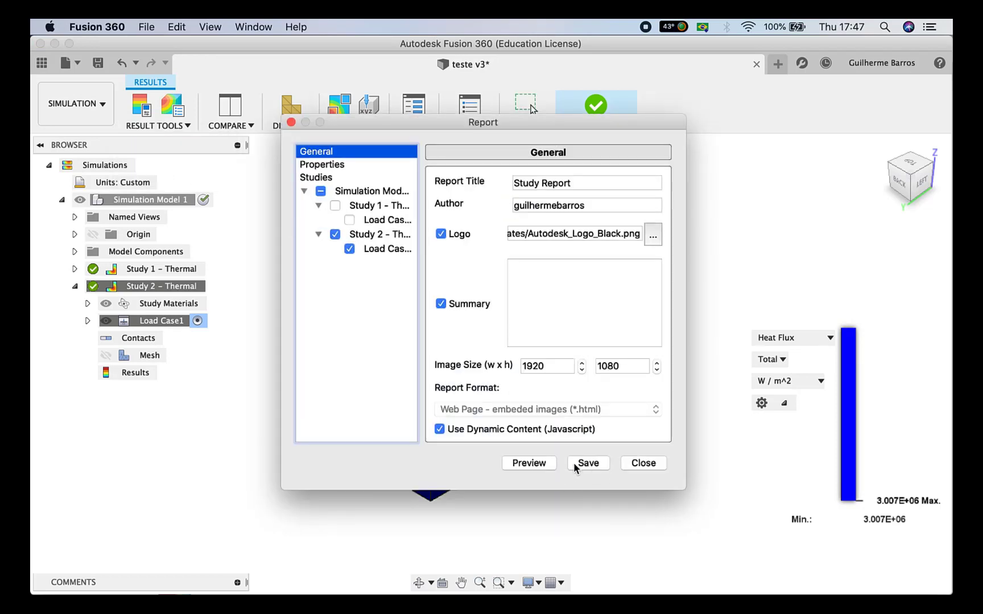
{"action": "left_click", "coordinate": [517, 464]}
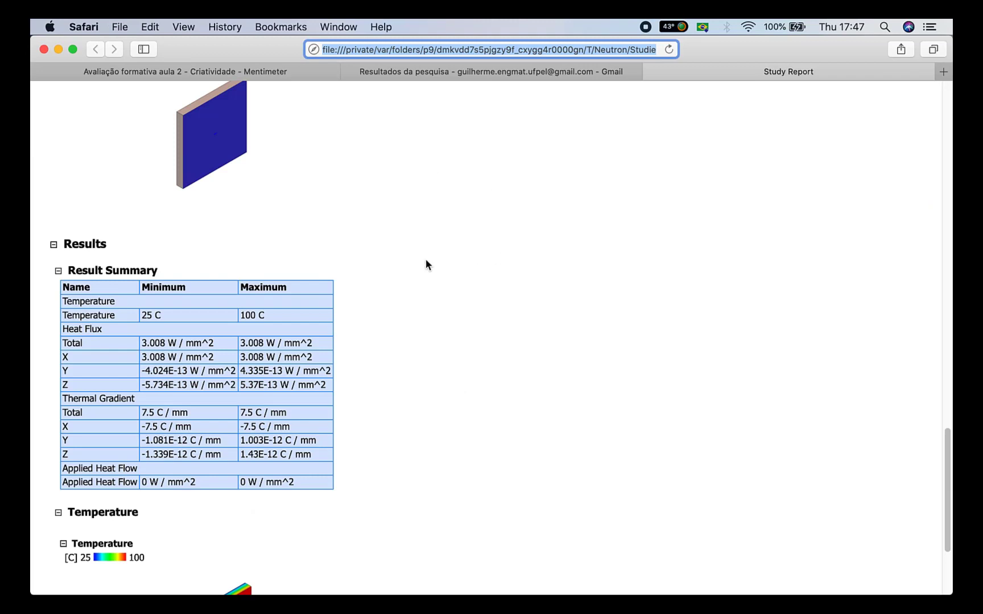
Review the study report from its beginning: study properties, general and mesh settings, adaptive refinement, and the copper material properties
{"action": "scroll", "coordinate": [426, 263], "scroll_direction": "up", "scroll_amount": 15}
{"action": "scroll", "coordinate": [427, 264], "scroll_direction": "up", "scroll_amount": 10}
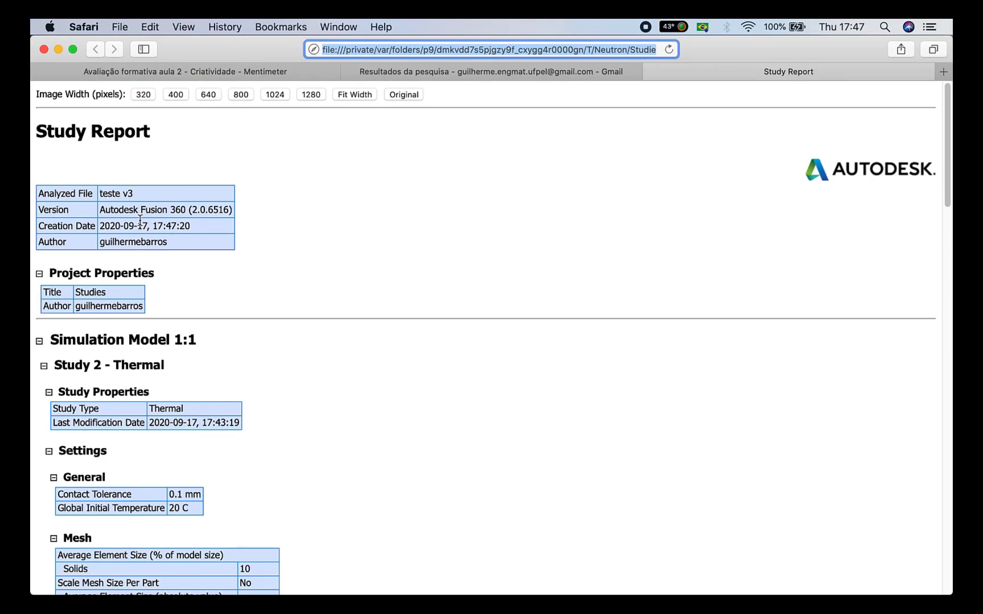
{"action": "scroll", "coordinate": [140, 220], "scroll_direction": "down", "scroll_amount": 4}
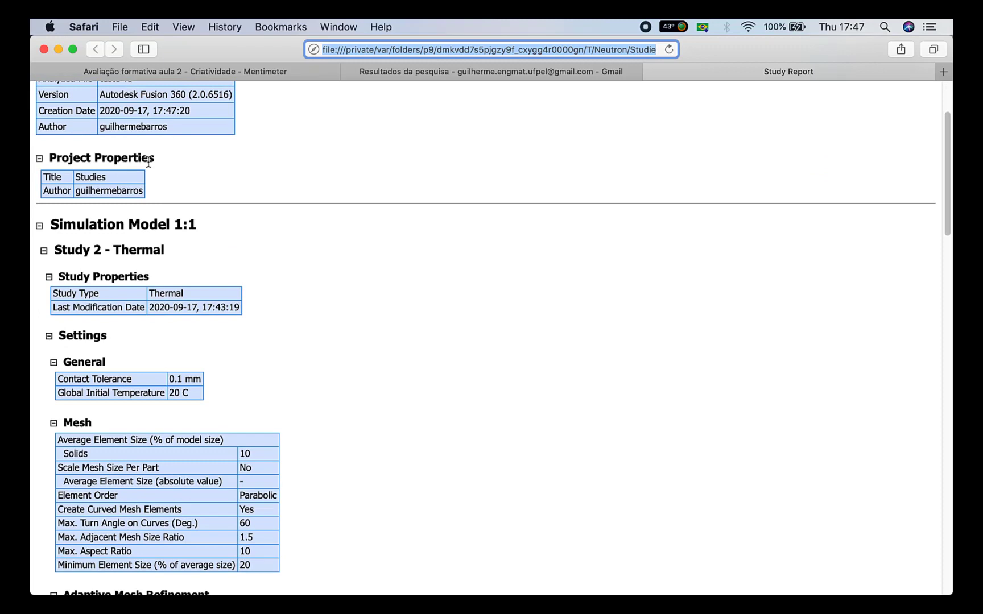
{"action": "scroll", "coordinate": [177, 216], "scroll_direction": "down", "scroll_amount": 8}
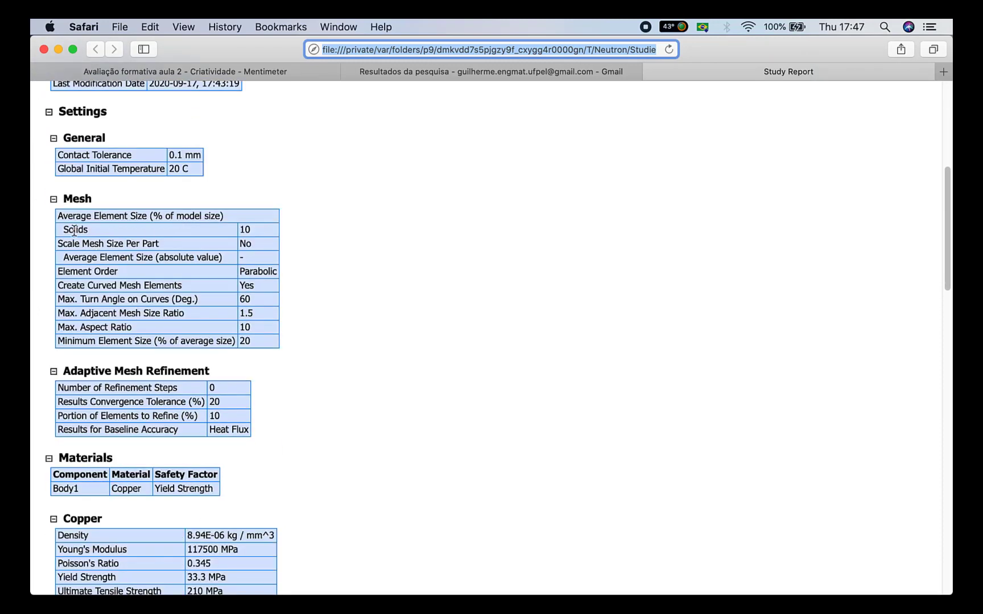
{"action": "scroll", "coordinate": [253, 294], "scroll_direction": "down", "scroll_amount": 4}
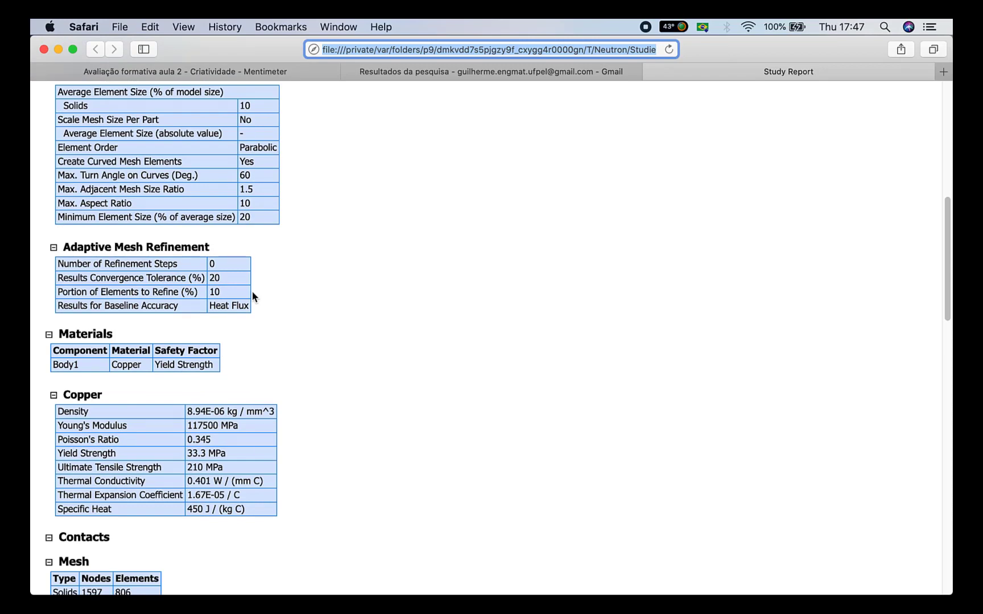
{"action": "scroll", "coordinate": [254, 296], "scroll_direction": "down", "scroll_amount": 4}
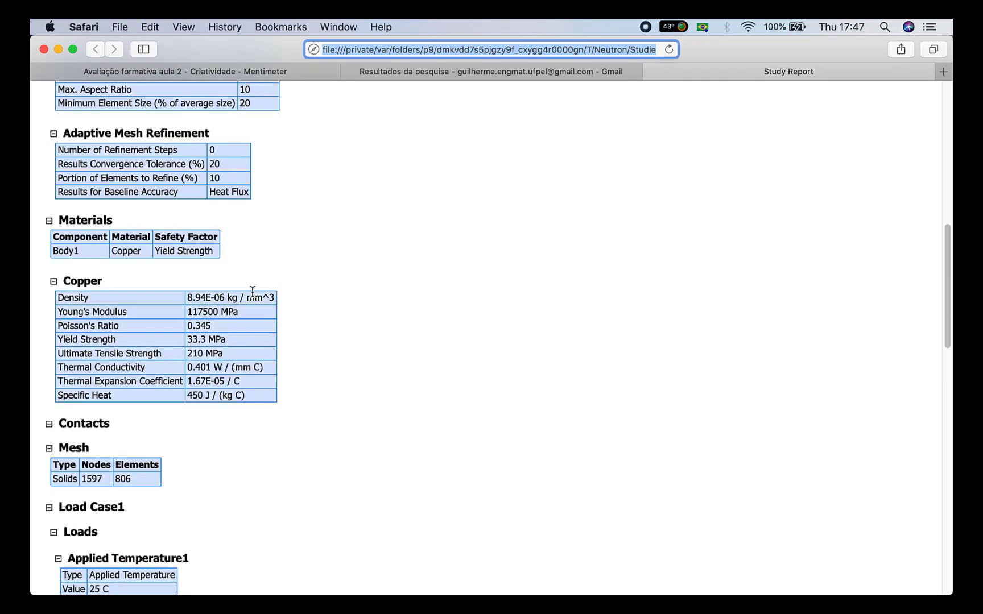
{"action": "scroll", "coordinate": [253, 293], "scroll_direction": "down", "scroll_amount": 3}
{"action": "scroll", "coordinate": [252, 293], "scroll_direction": "down", "scroll_amount": 1}
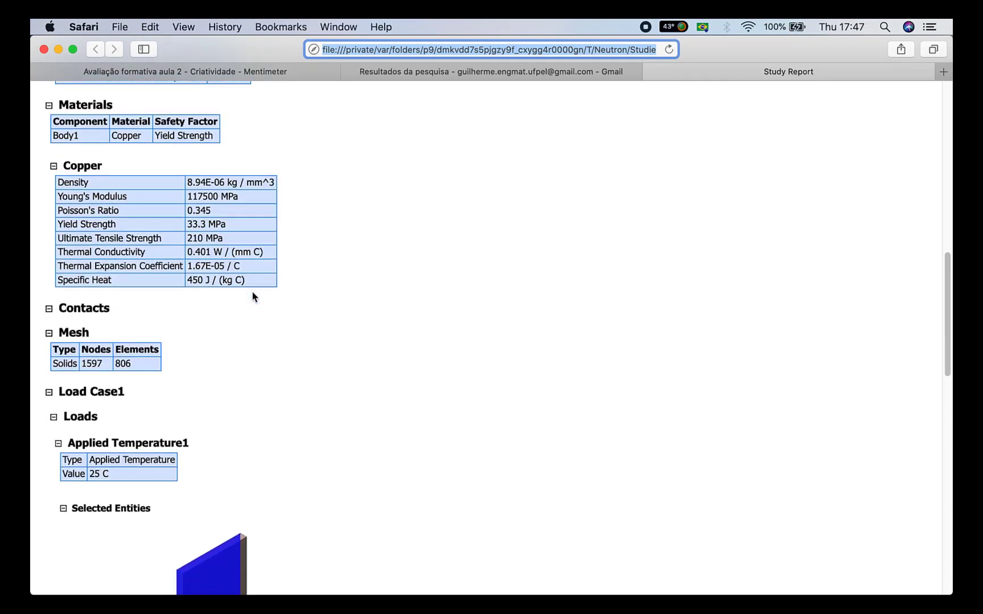
Check the mesh counts, the two applied temperature loads and their selected faces under Load Case1 in the report
{"action": "scroll", "coordinate": [116, 372], "scroll_direction": "down", "scroll_amount": 7}
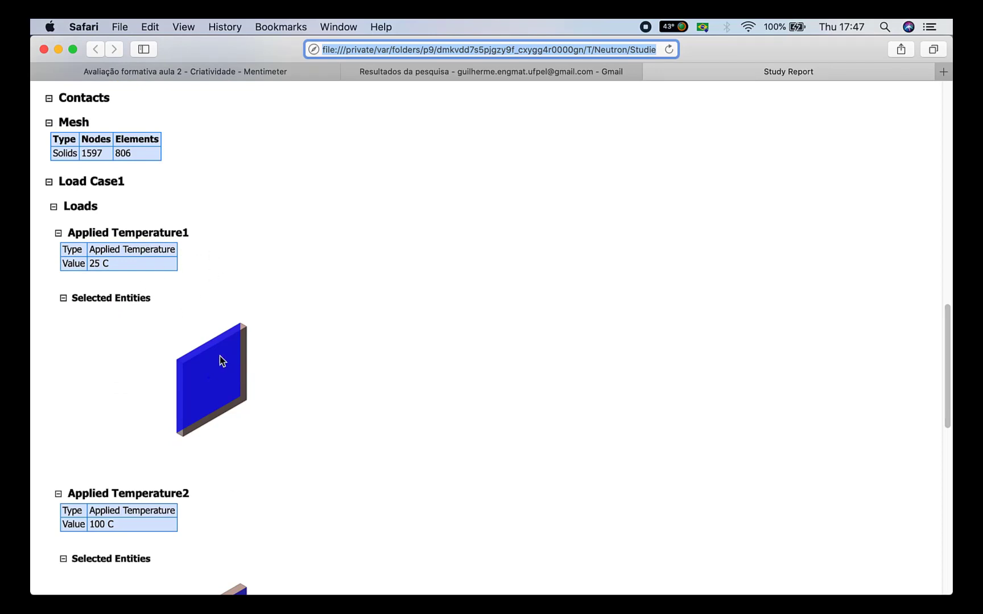
{"action": "scroll", "coordinate": [192, 326], "scroll_direction": "down", "scroll_amount": 4}
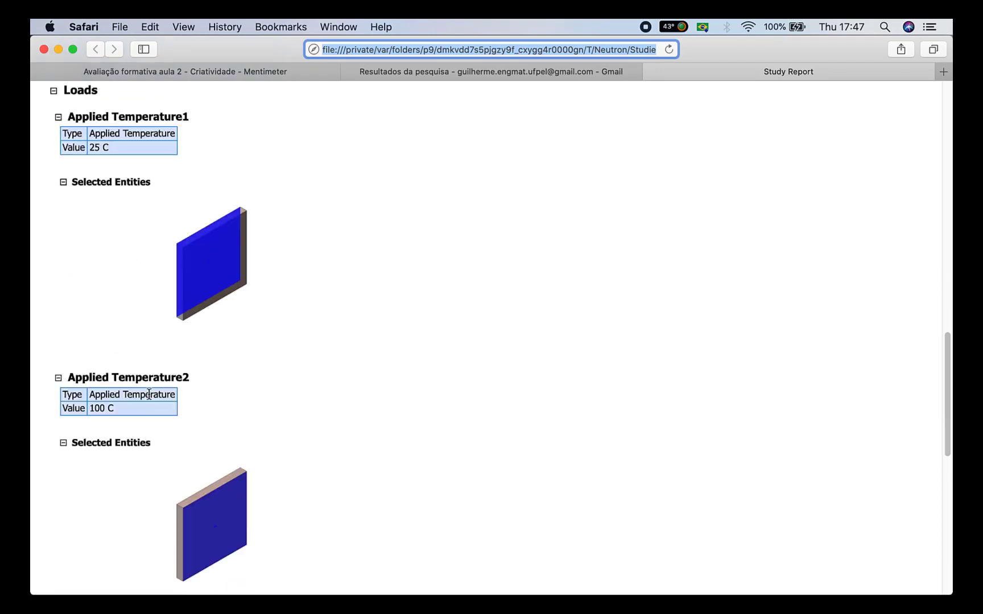
{"action": "scroll", "coordinate": [165, 323], "scroll_direction": "down", "scroll_amount": 4}
{"action": "scroll", "coordinate": [125, 407], "scroll_direction": "down", "scroll_amount": 4}
{"action": "scroll", "coordinate": [154, 364], "scroll_direction": "up", "scroll_amount": 12}
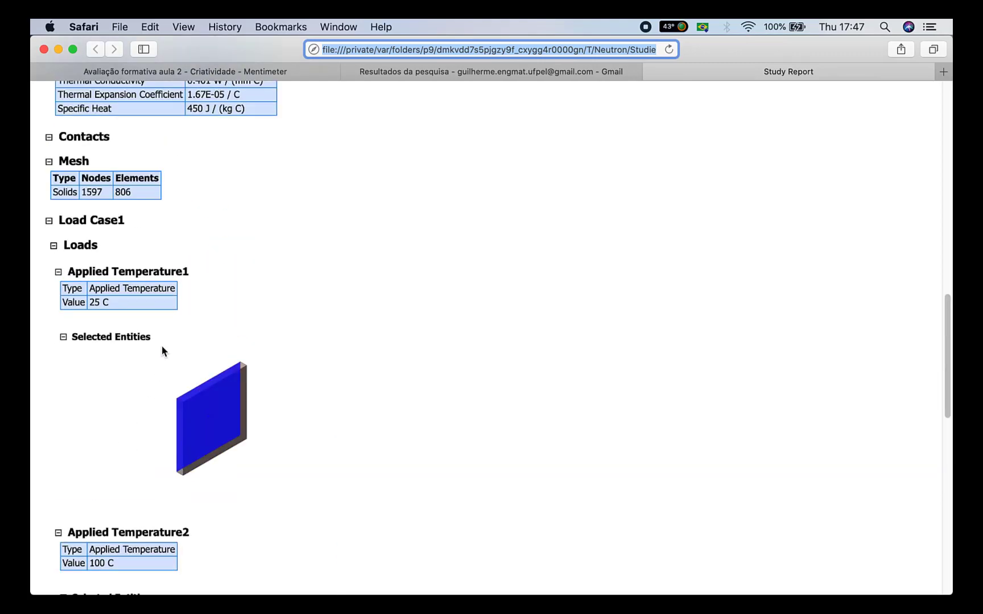
Examine the result summary and temperature plot in the report, and highlight the minimum total heat flux value
{"action": "scroll", "coordinate": [169, 369], "scroll_direction": "down", "scroll_amount": 12}
{"action": "scroll", "coordinate": [202, 291], "scroll_direction": "down", "scroll_amount": 6}
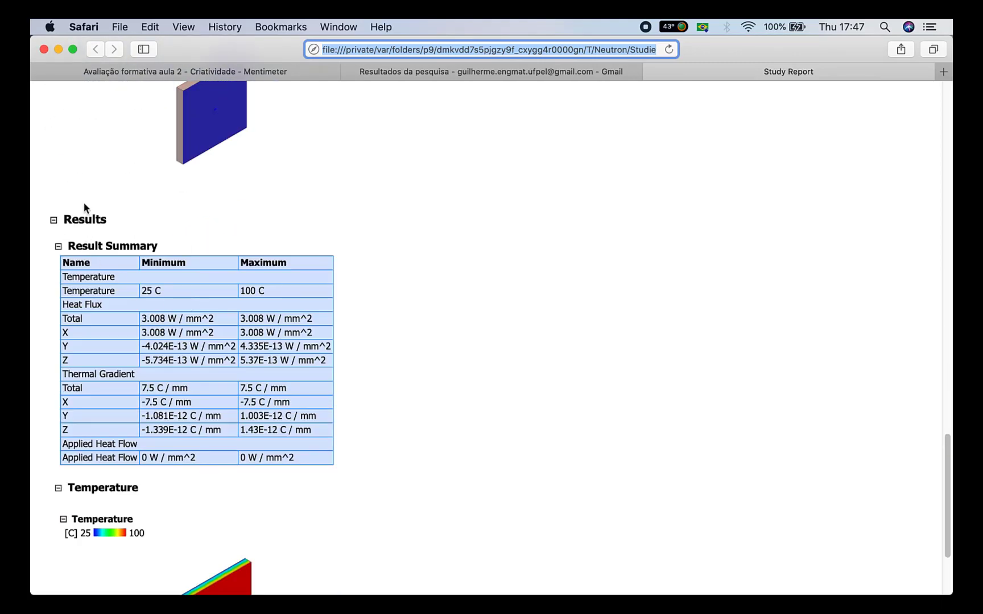
{"action": "scroll", "coordinate": [164, 353], "scroll_direction": "down", "scroll_amount": 3}
{"action": "scroll", "coordinate": [163, 352], "scroll_direction": "down", "scroll_amount": 2}
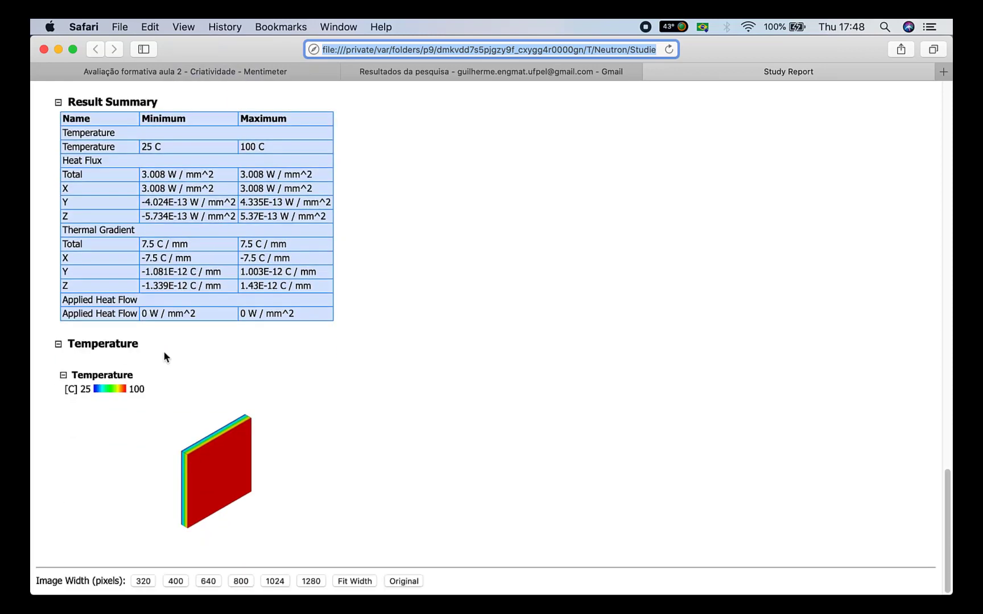
{"action": "scroll", "coordinate": [179, 339], "scroll_direction": "up", "scroll_amount": 1}
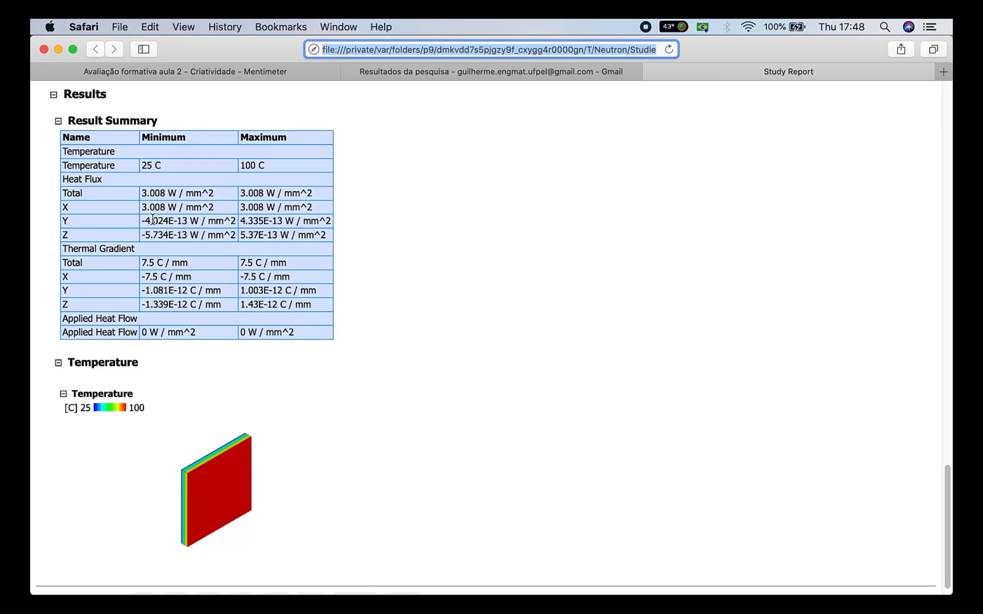
{"action": "left_click_drag", "start_coordinate": [143, 194], "coordinate": [218, 196]}
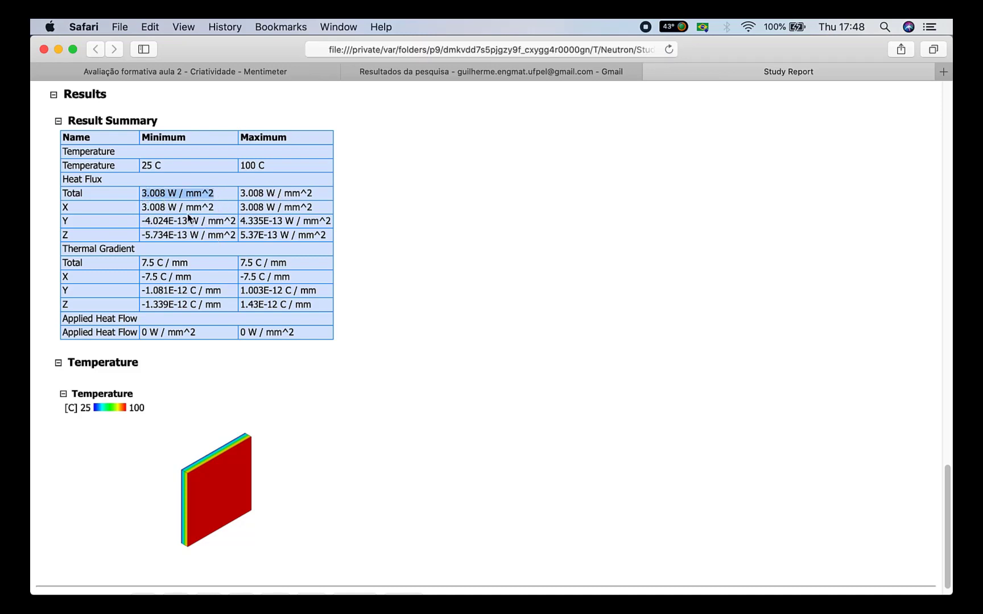